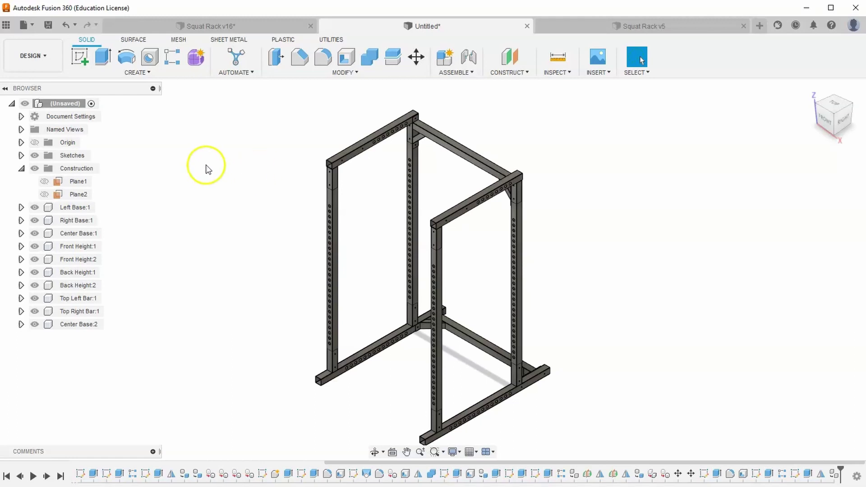
# - Examine the back crossbar in the finished model and the reference photos of the rack's frame and pull-up bar
pyautogui.click(85, 325)
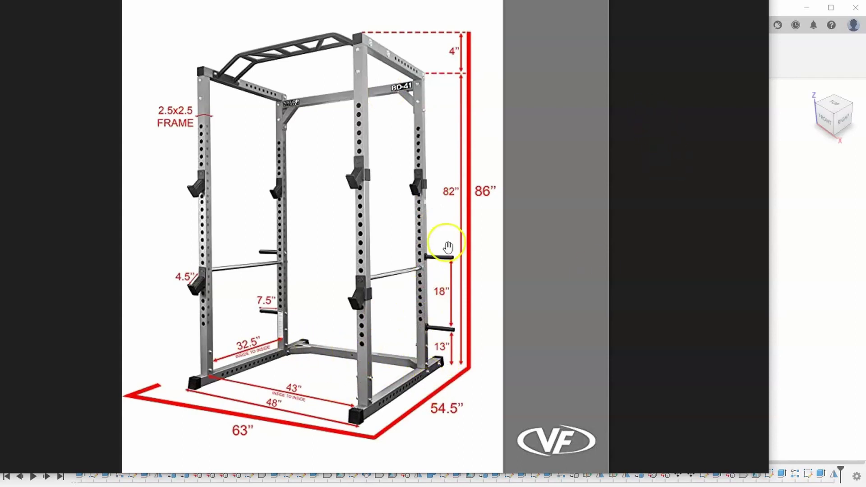
pyautogui.hotkey('alt', 'Tab')
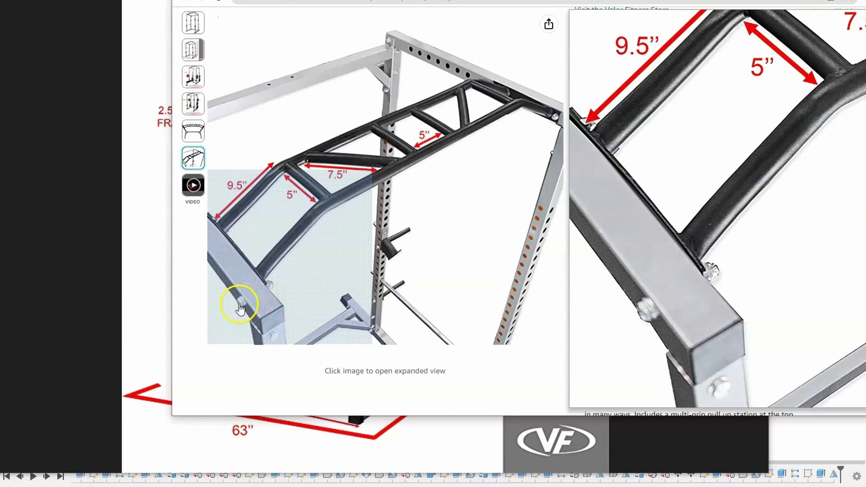
pyautogui.moveTo(193, 186)
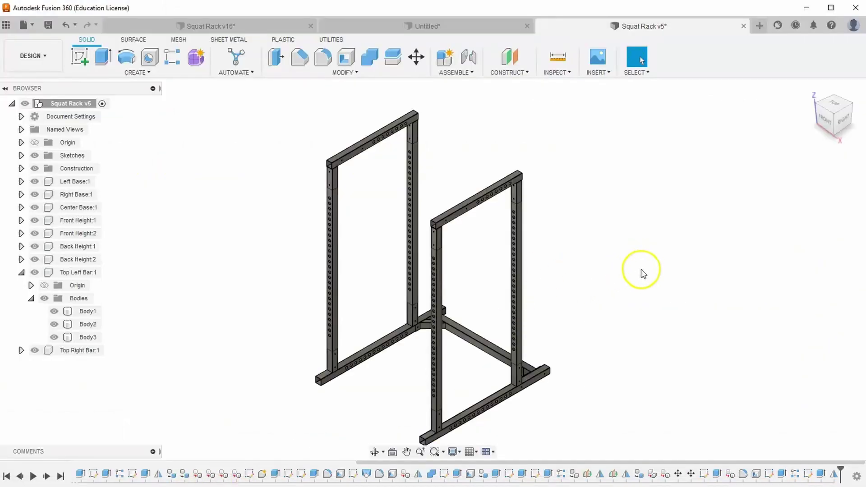
# - Start a free move of the Center Base component at the rack's back with Create Copy enabled
pyautogui.click(851, 106)
pyautogui.scroll(5, 484, 429)
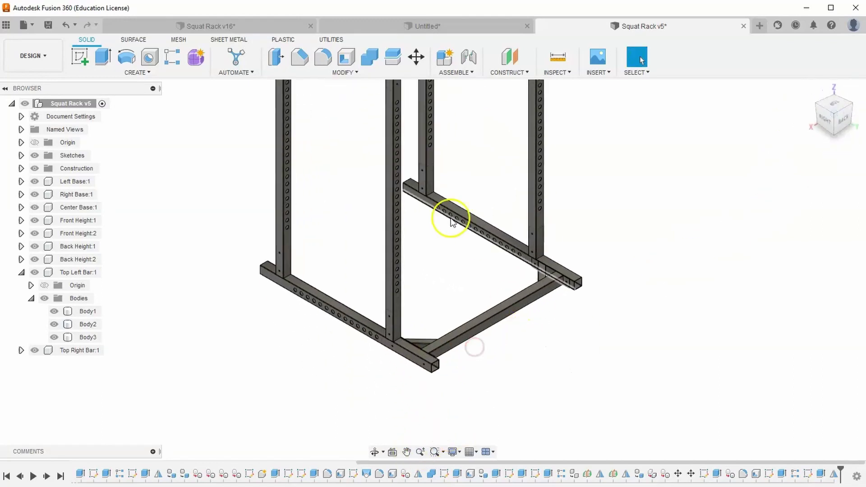
pyautogui.click(424, 62)
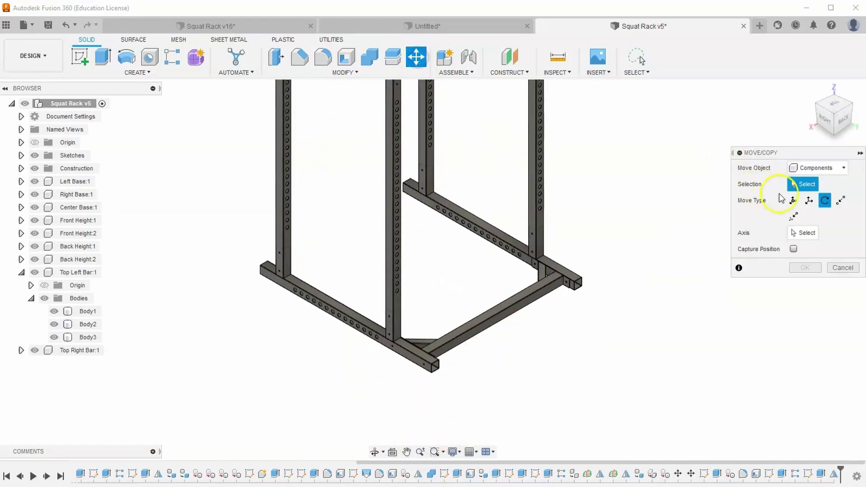
pyautogui.click(794, 201)
pyautogui.click(837, 168)
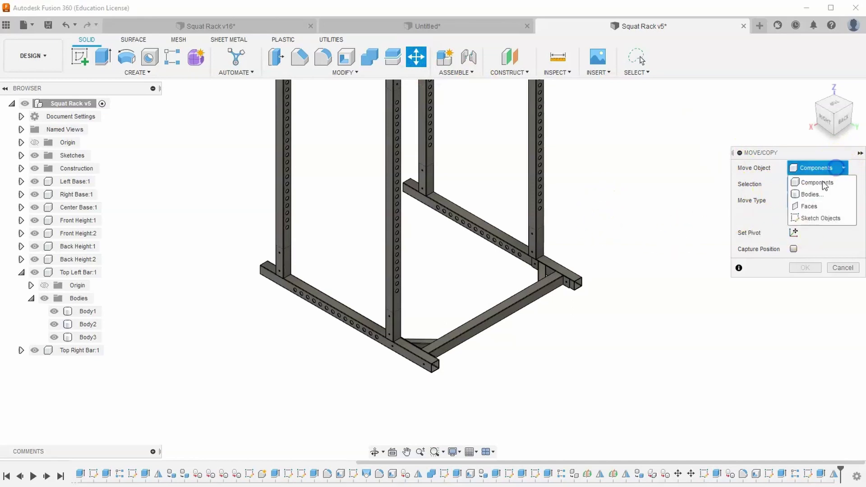
pyautogui.click(821, 180)
pyautogui.click(507, 307)
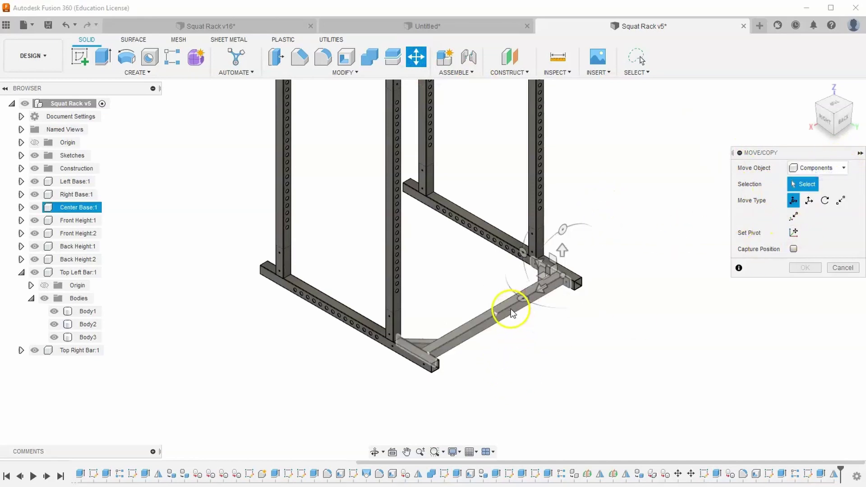
pyautogui.click(508, 312)
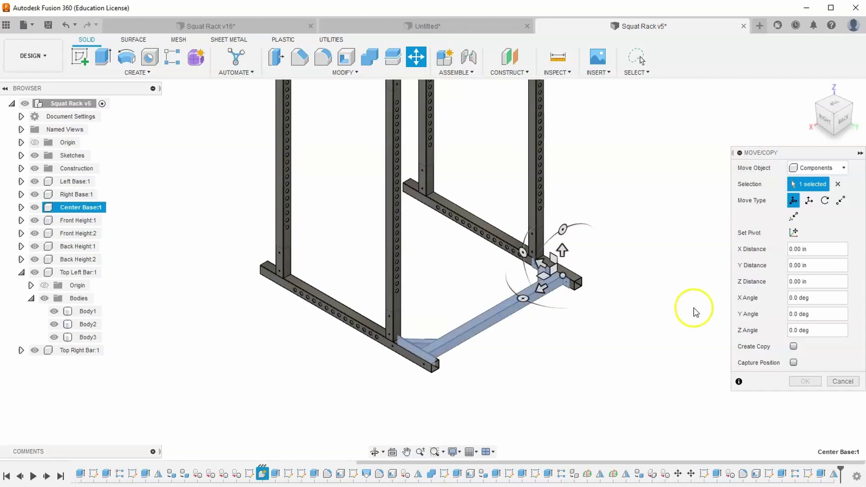
pyautogui.click(794, 347)
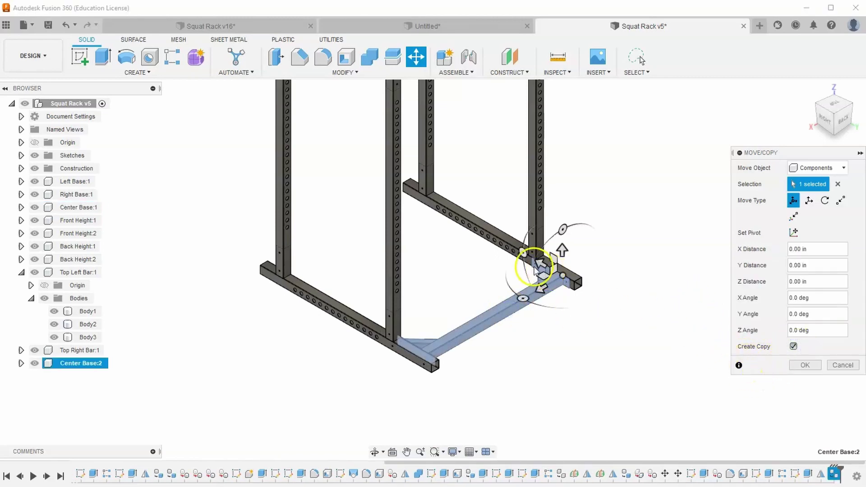
# - Raise the Center Base copy 79.50 in along X to the height of the top side bars
pyautogui.moveTo(564, 254); pyautogui.dragTo(563, 204)
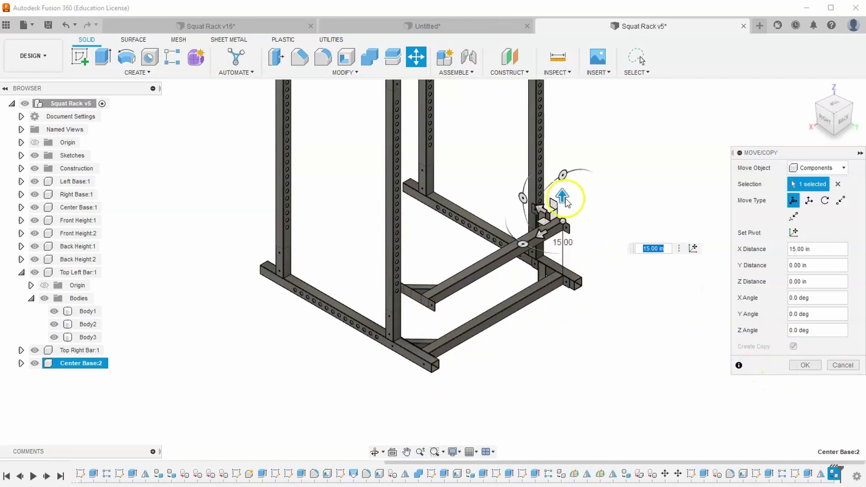
pyautogui.moveTo(561, 200); pyautogui.dragTo(571, 126)
pyautogui.moveTo(576, 149); pyautogui.dragTo(592, 334, button='middle')
pyautogui.click(829, 123)
pyautogui.moveTo(567, 294); pyautogui.dragTo(589, 102)
pyautogui.scroll(3, 586, 109)
pyautogui.scroll(3, 541, 140)
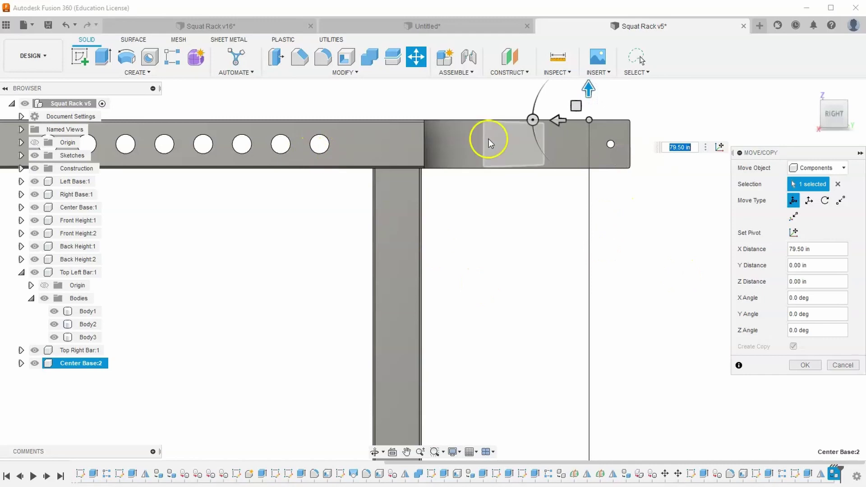
pyautogui.scroll(-4, 600, 260)
pyautogui.moveTo(593, 332); pyautogui.dragTo(549, 184, button='middle')
pyautogui.moveTo(462, 187); pyautogui.dragTo(458, 301, button='middle')
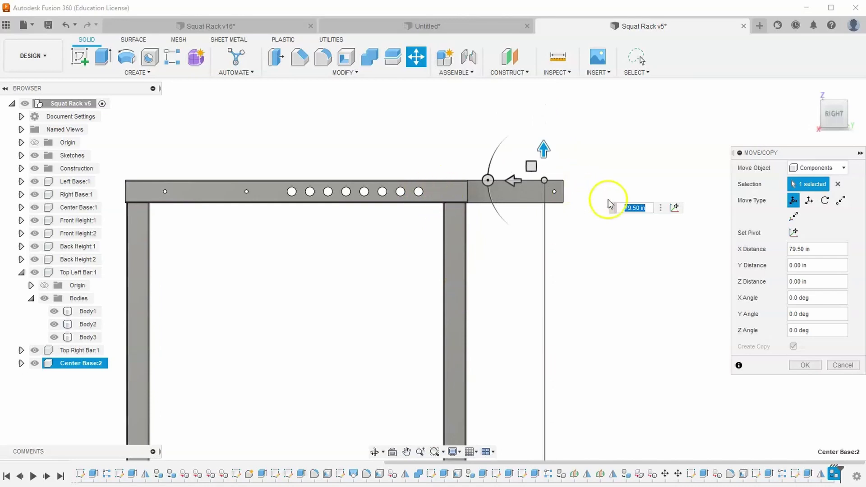
# - Shift the Center Base copy 11.00 in along Y so it sits between the rear ends of the top bars
pyautogui.moveTo(829, 124); pyautogui.dragTo(803, 134)
pyautogui.moveTo(555, 158); pyautogui.dragTo(466, 145)
pyautogui.scroll(5, 481, 165)
pyautogui.click(519, 174)
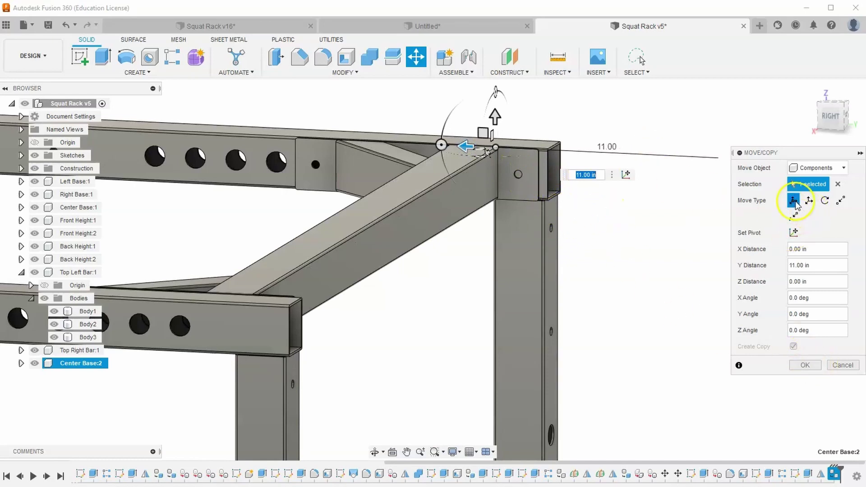
# - Rotate the Center Base copy -90 degrees about its end plate's bolt hole so the braces point down the back posts
pyautogui.click(826, 202)
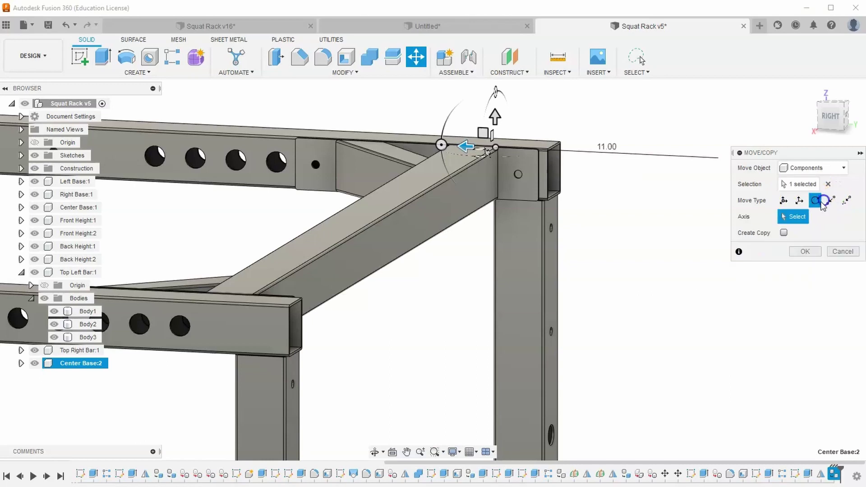
pyautogui.click(519, 176)
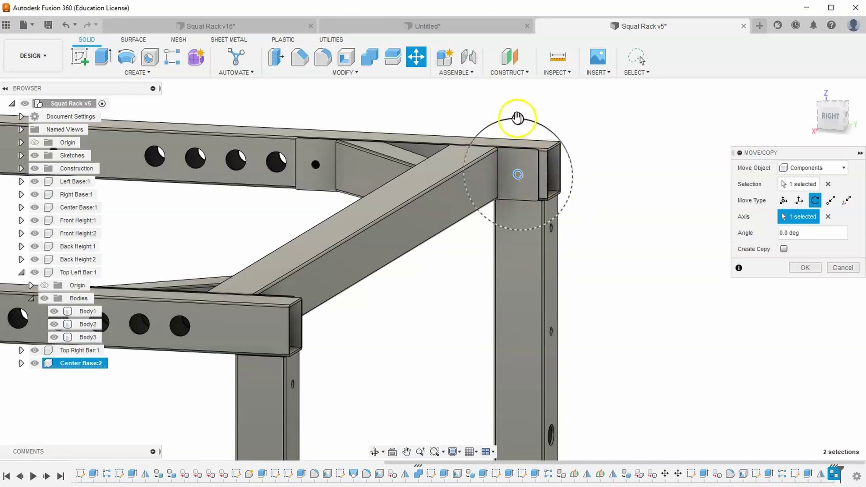
pyautogui.moveTo(518, 119); pyautogui.dragTo(545, 209)
pyautogui.moveTo(587, 189); pyautogui.dragTo(582, 143, button='middle')
pyautogui.scroll(-3, 579, 196)
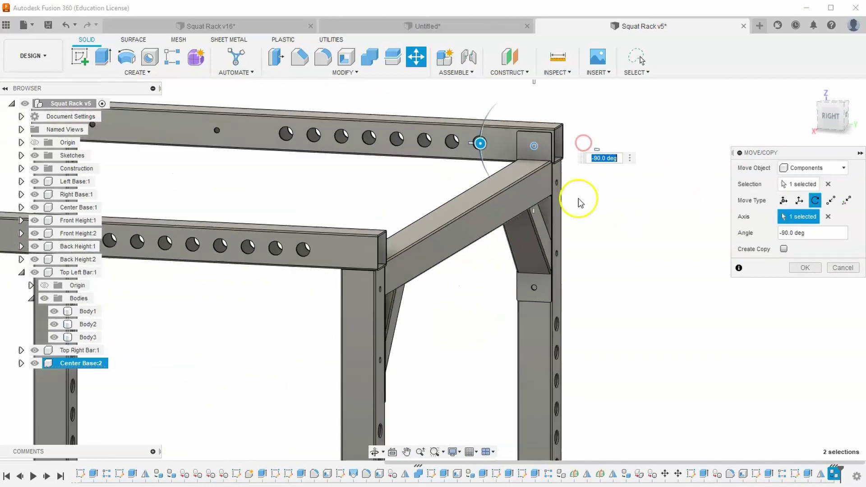
# - Check the copied crossbar's fit against the back post from behind and accept the move
pyautogui.moveTo(844, 115); pyautogui.dragTo(723, 130)
pyautogui.click(842, 123)
pyautogui.scroll(3, 687, 185)
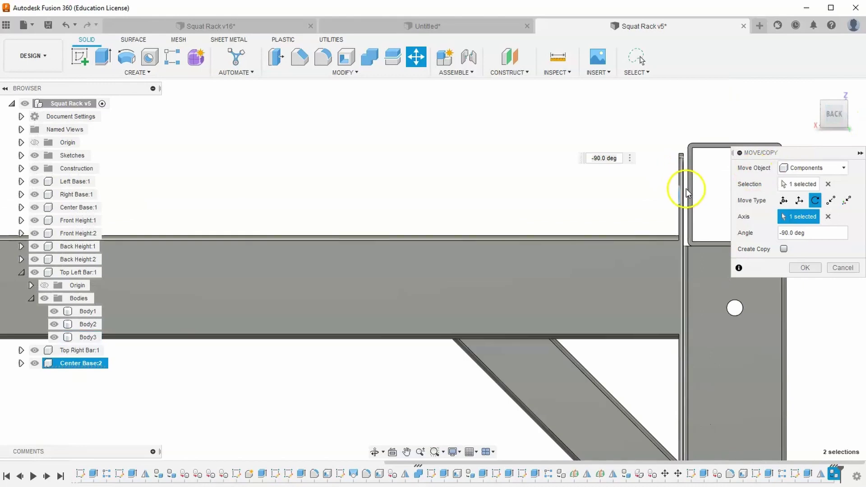
pyautogui.scroll(-1, 698, 233)
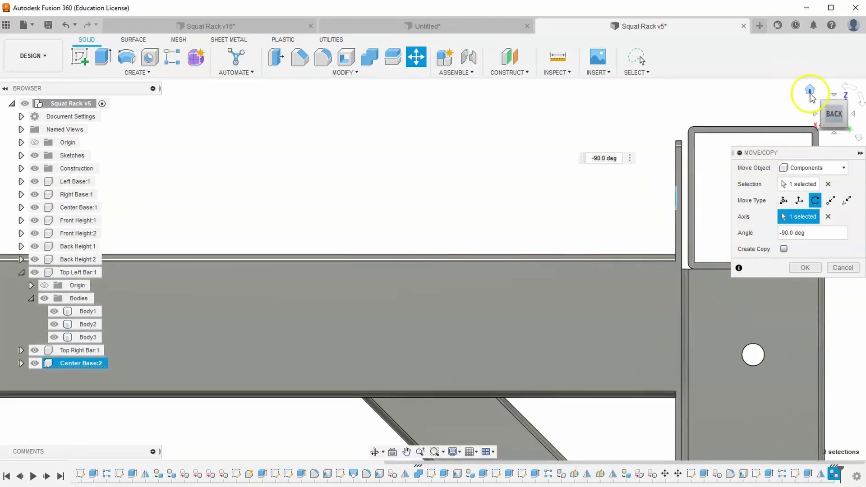
pyautogui.click(805, 268)
pyautogui.click(811, 90)
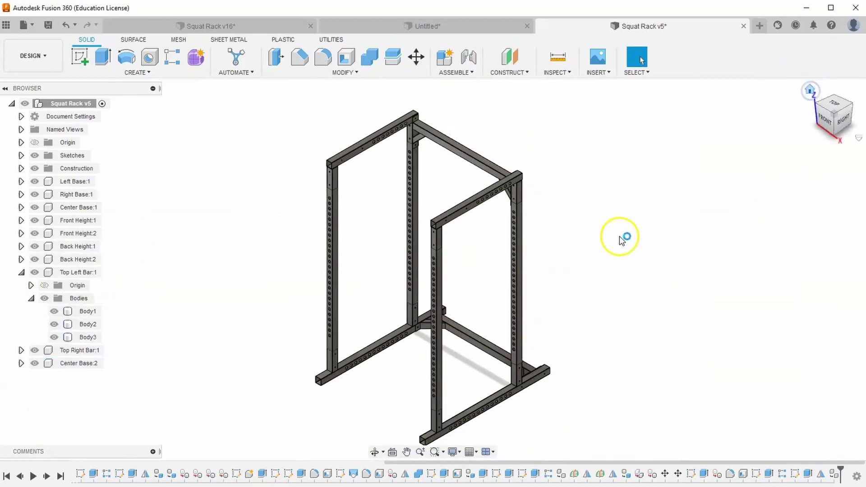
# - Examine from above how the top left bar lines up with the crossbar's end plate and the base
pyautogui.scroll(2, 416, 315)
pyautogui.click(832, 105)
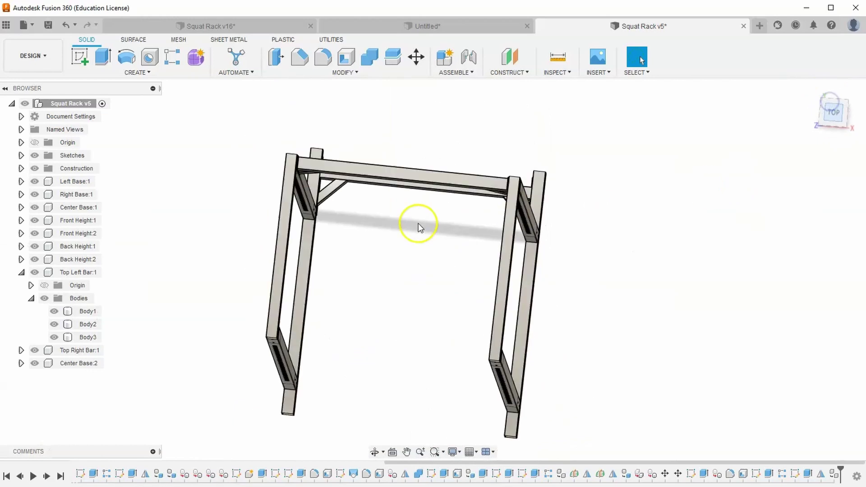
pyautogui.scroll(3, 490, 219)
pyautogui.scroll(3, 329, 164)
pyautogui.scroll(3, 248, 212)
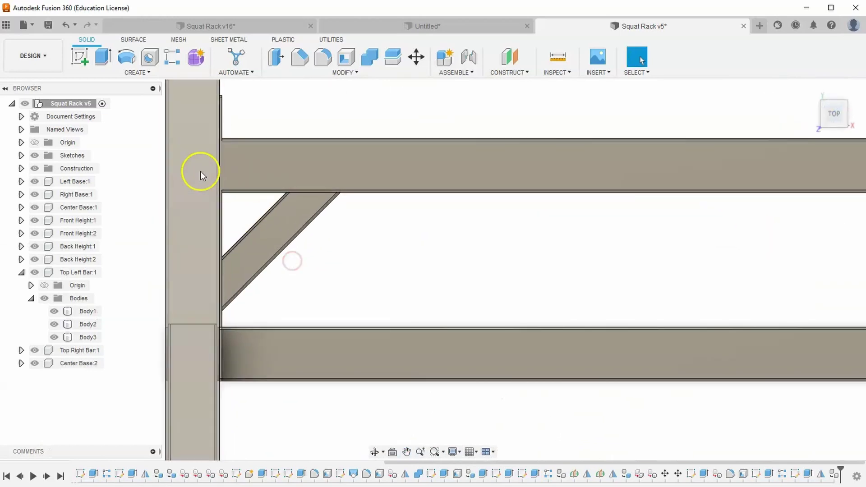
pyautogui.moveTo(221, 116); pyautogui.dragTo(226, 139, button='middle')
pyautogui.scroll(1, 219, 181)
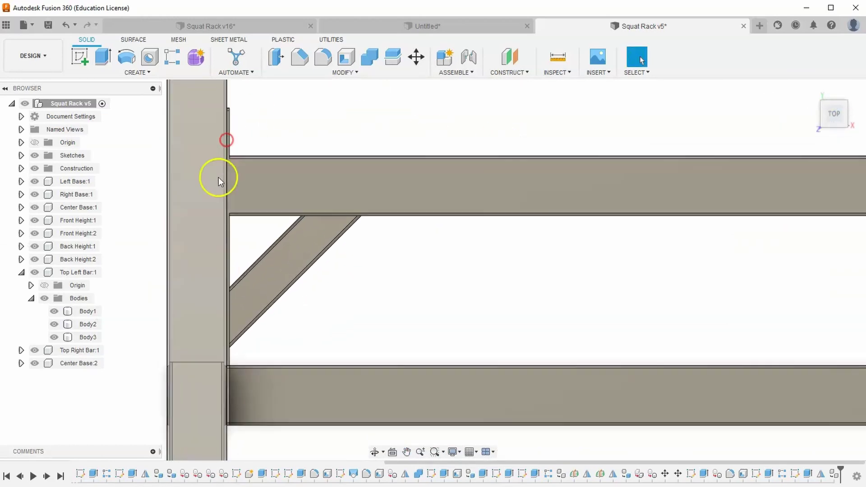
pyautogui.scroll(-2, 221, 183)
pyautogui.scroll(-2, 402, 177)
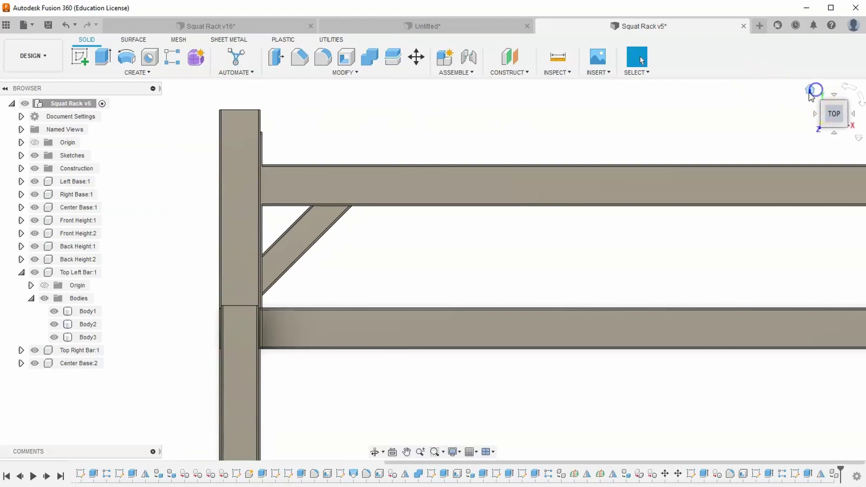
pyautogui.click(811, 95)
pyautogui.scroll(5, 397, 178)
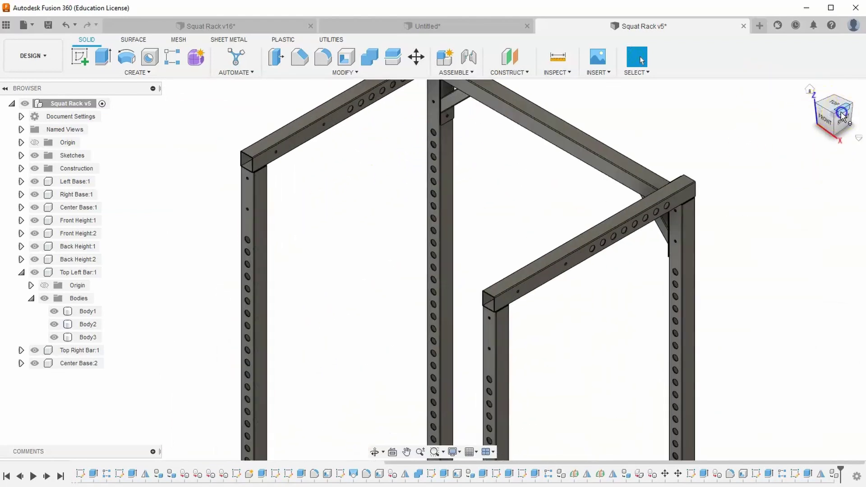
# - Examine from behind how the outer edge of the top left bar lines up with the back post
pyautogui.click(842, 115)
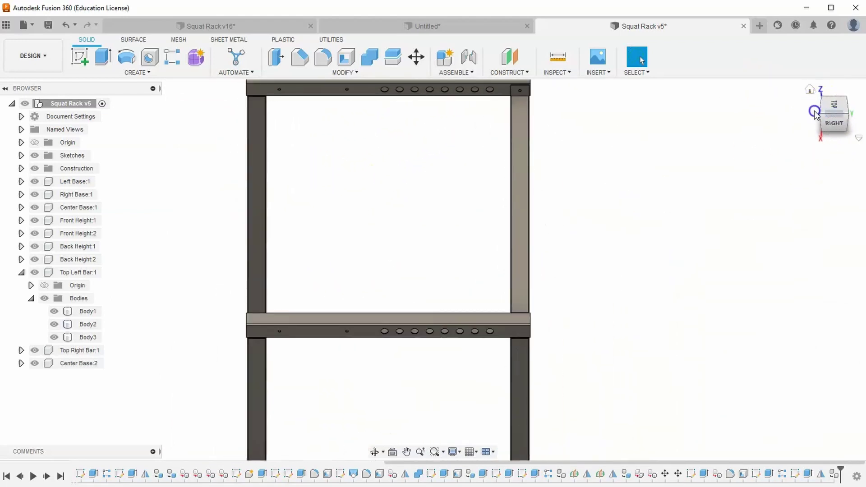
pyautogui.moveTo(842, 115); pyautogui.dragTo(779, 103)
pyautogui.click(843, 121)
pyautogui.scroll(2, 471, 120)
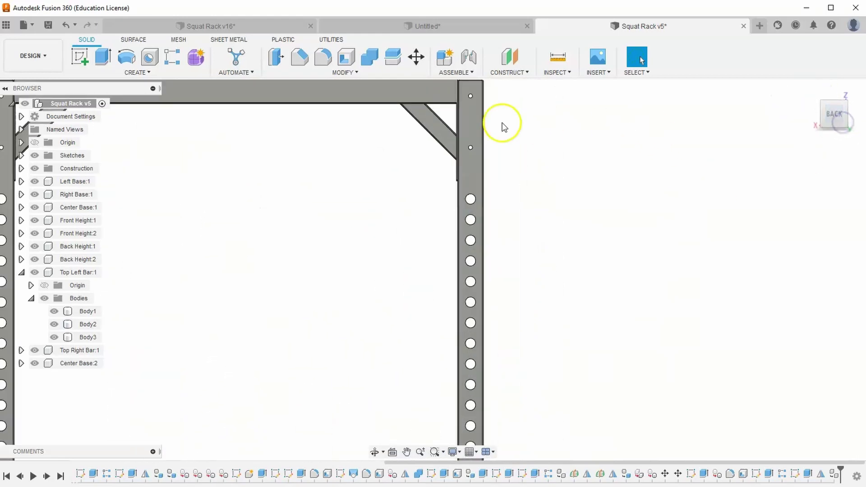
pyautogui.moveTo(470, 120); pyautogui.dragTo(456, 327, button='middle')
pyautogui.scroll(7, 460, 304)
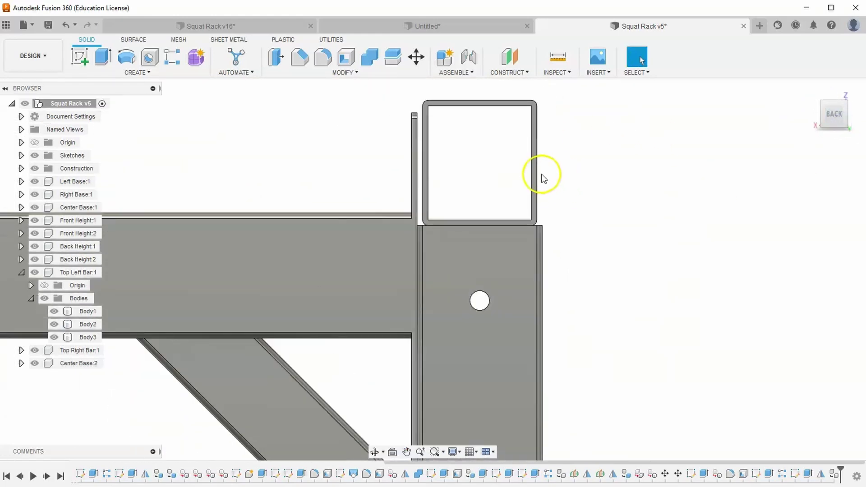
pyautogui.click(537, 174)
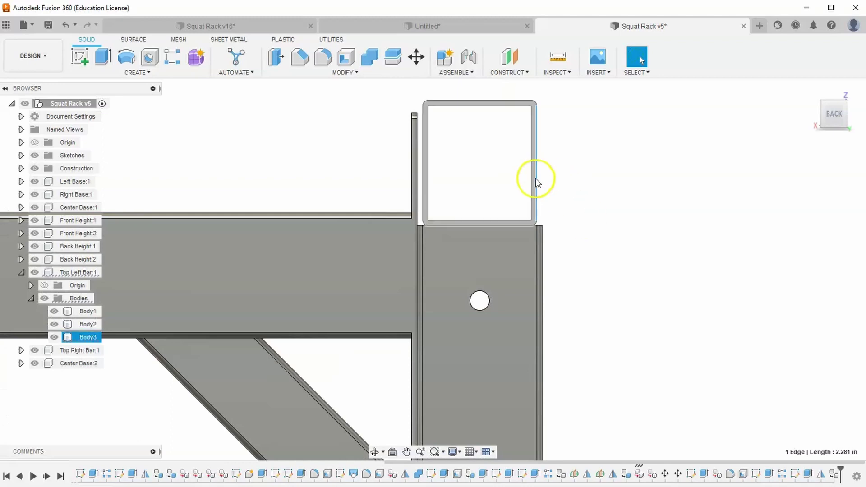
pyautogui.click(547, 251)
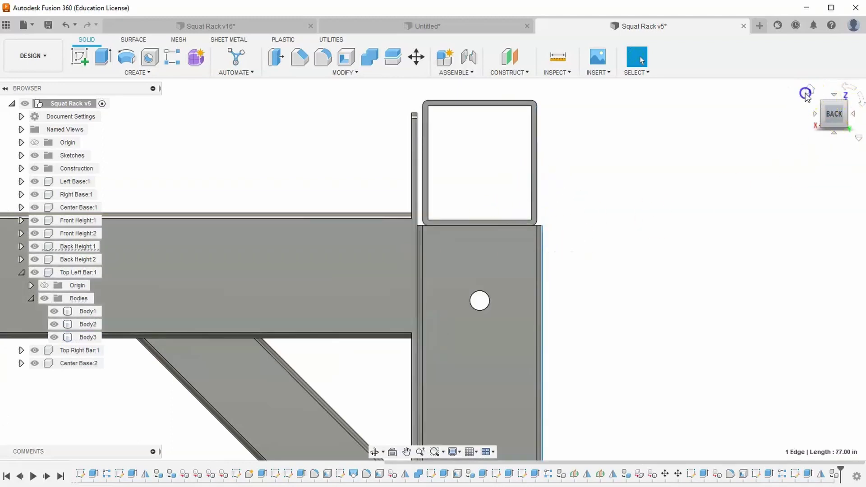
pyautogui.click(807, 94)
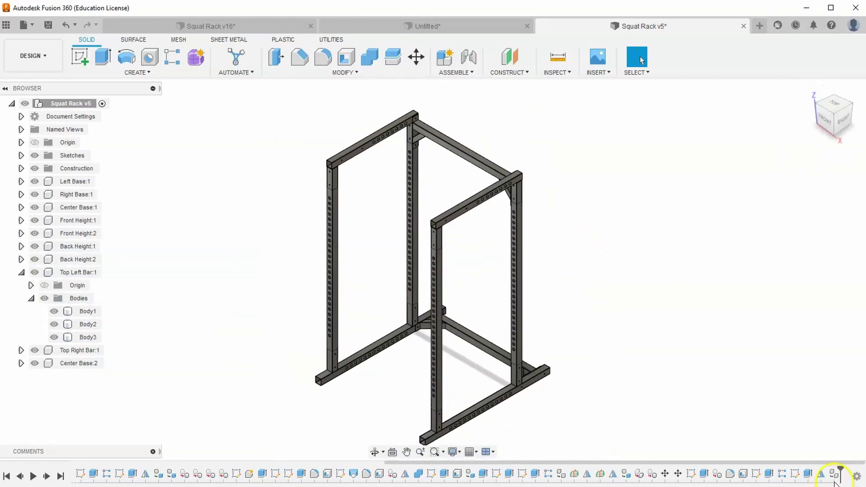
# - Find the top left bar's base sketch, Sketch16, in the design history and open it for editing
pyautogui.click(757, 480)
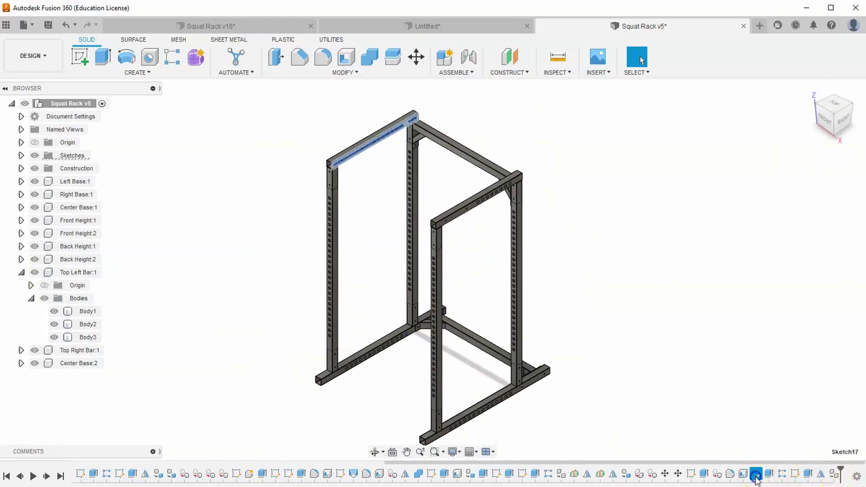
pyautogui.click(693, 474)
pyautogui.scroll(5, 387, 211)
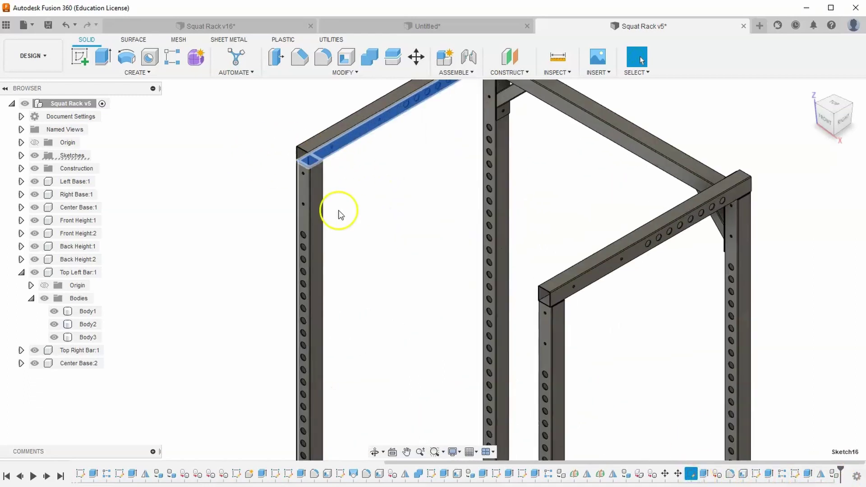
pyautogui.rightClick(691, 473)
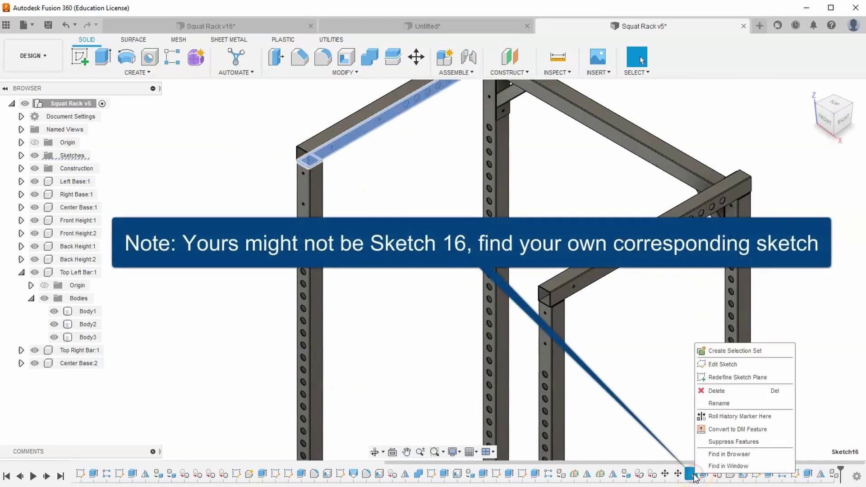
pyautogui.click(701, 417)
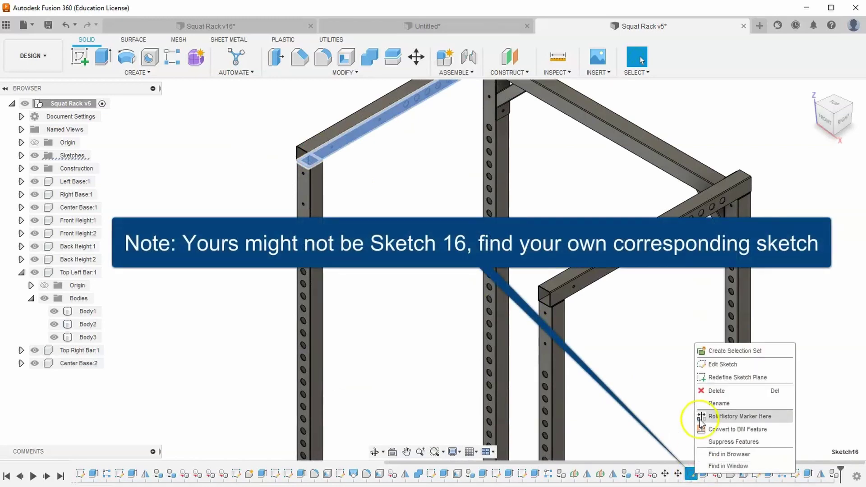
pyautogui.click(714, 363)
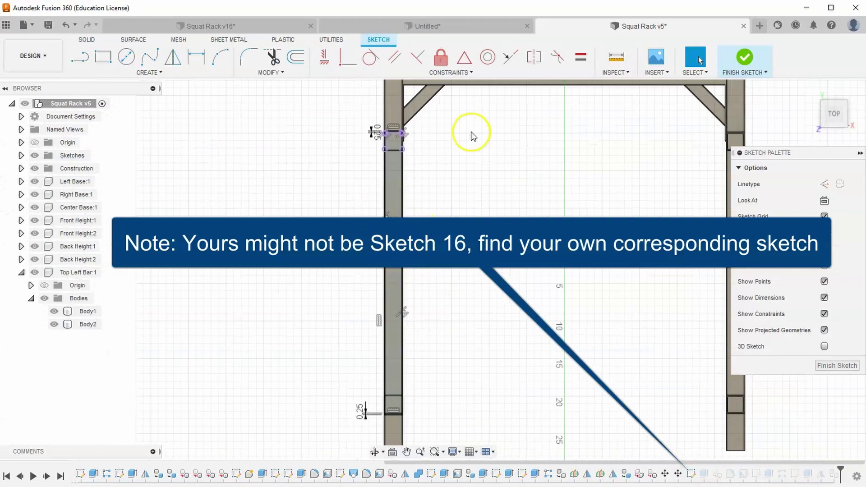
# - Start projecting geometry into the sketch and pick the left base's long inner edge beside the top bar profile
pyautogui.scroll(5, 393, 178)
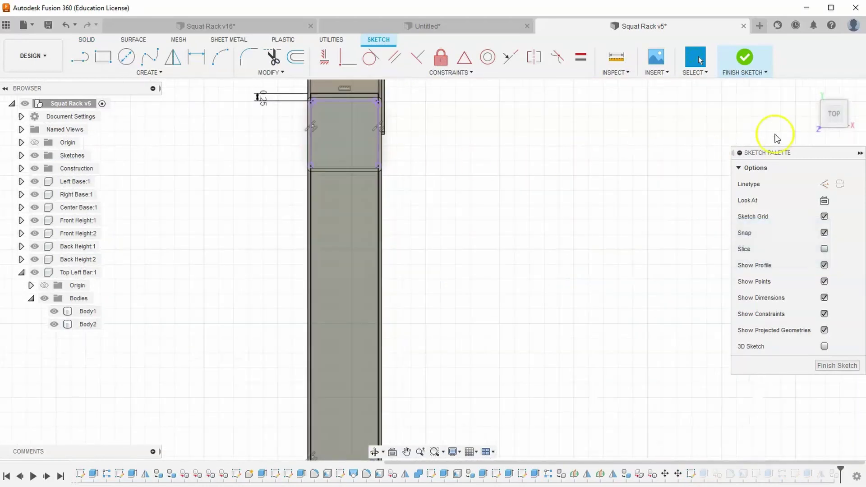
pyautogui.moveTo(843, 110); pyautogui.dragTo(838, 105)
pyautogui.scroll(2, 383, 271)
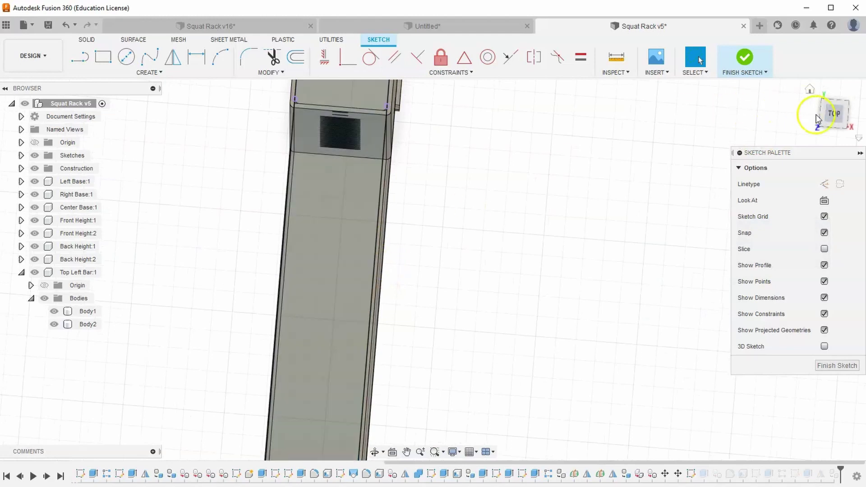
pyautogui.click(834, 114)
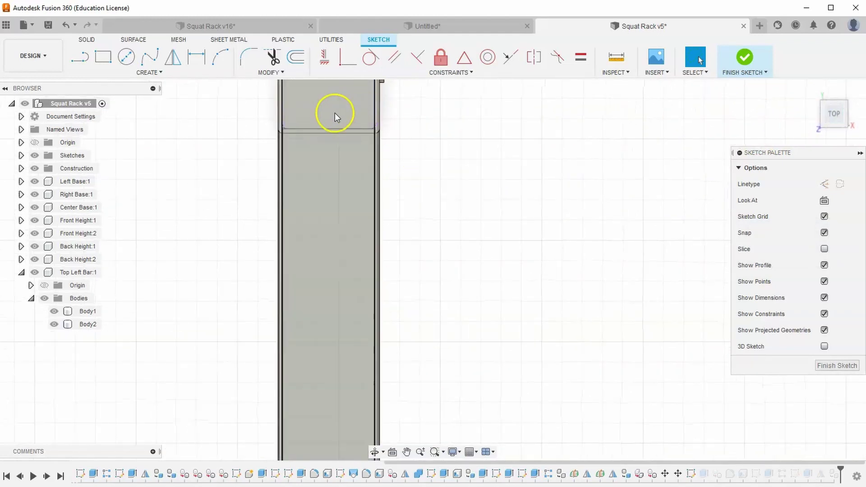
pyautogui.scroll(2, 319, 236)
pyautogui.scroll(2, 256, 158)
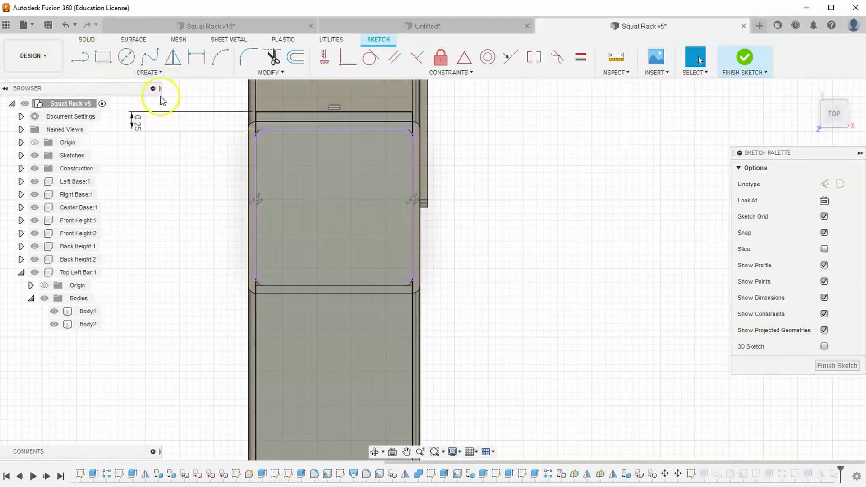
pyautogui.click(148, 73)
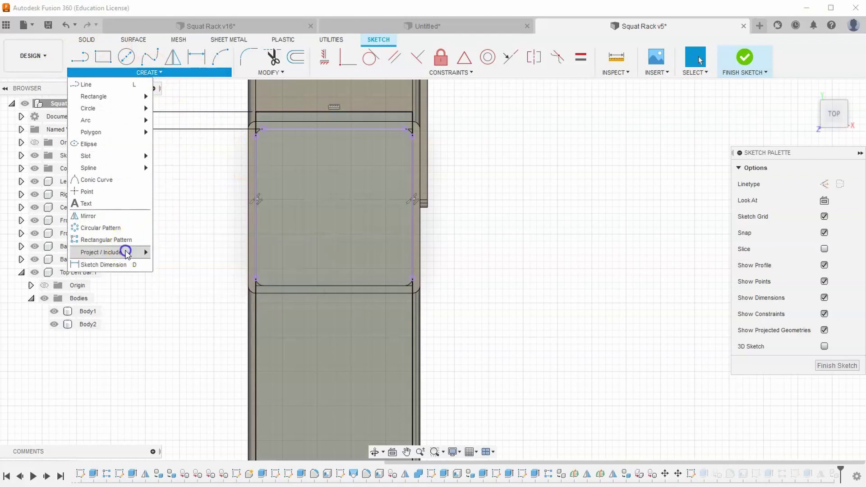
pyautogui.moveTo(140, 252)
pyautogui.click(171, 252)
pyautogui.scroll(1, 432, 275)
pyautogui.scroll(-3, 433, 276)
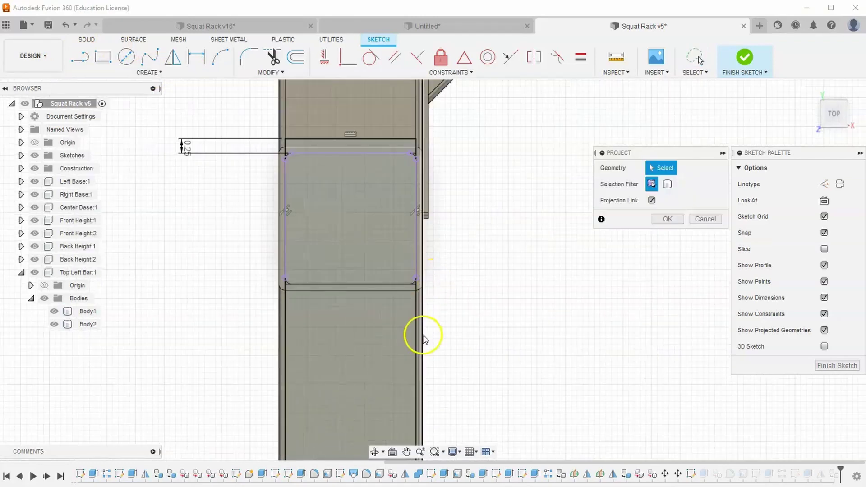
pyautogui.click(423, 342)
# - Add the left base's long outer edge to the projection and accept both projected edges
pyautogui.moveTo(489, 323); pyautogui.dragTo(427, 279, button='middle')
pyautogui.moveTo(834, 115); pyautogui.dragTo(821, 112)
pyautogui.keyDown('shift'); pyautogui.moveTo(821, 112); pyautogui.dragTo(507, 344, button='middle'); pyautogui.keyUp('shift')
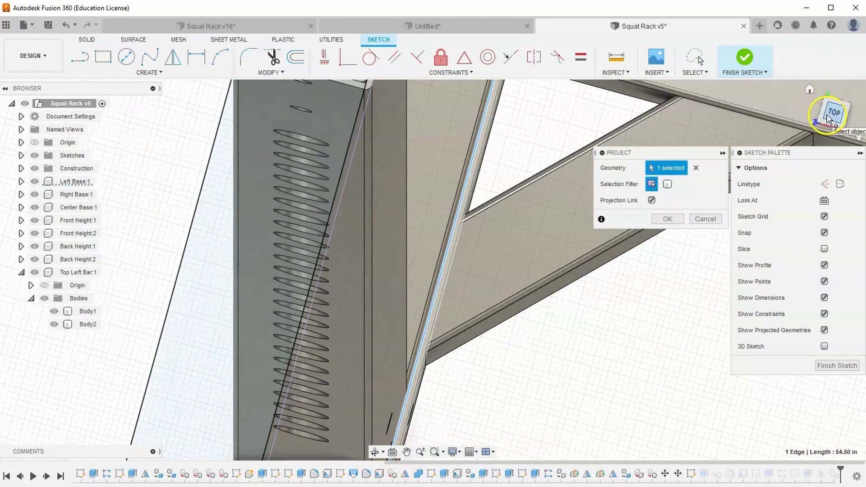
pyautogui.click(830, 119)
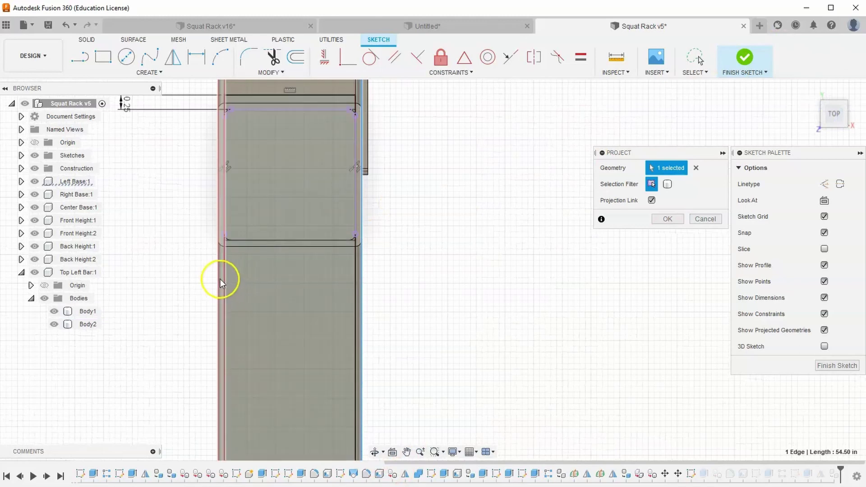
pyautogui.click(218, 275)
pyautogui.click(680, 219)
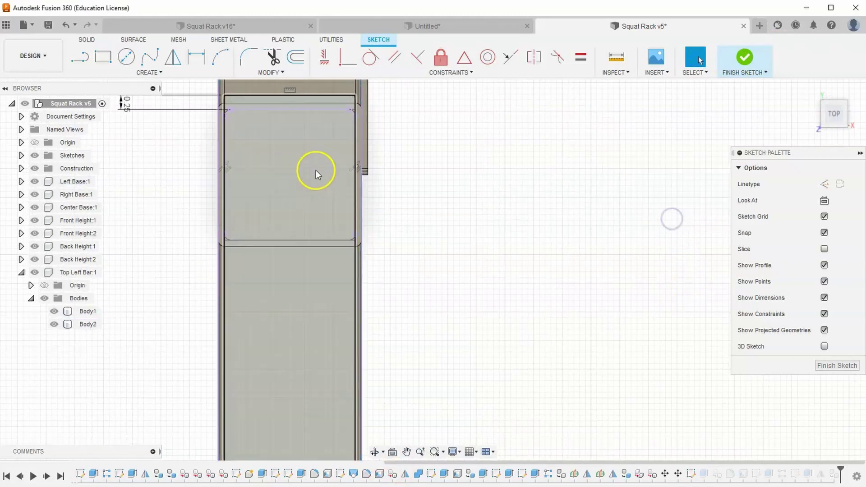
# - Draw short lines extending the profile's rear end line outward on both sides toward the projected base edges
pyautogui.scroll(-4, 315, 174)
pyautogui.scroll(-1, 276, 130)
pyautogui.moveTo(282, 148)
pyautogui.mouseDown(button='middle')
pyautogui.moveTo(292, 257)
pyautogui.moveTo(271, 196)
pyautogui.moveTo(251, 257)
pyautogui.mouseUp(button='middle')
pyautogui.click(71, 57)
pyautogui.scroll(6, 259, 351)
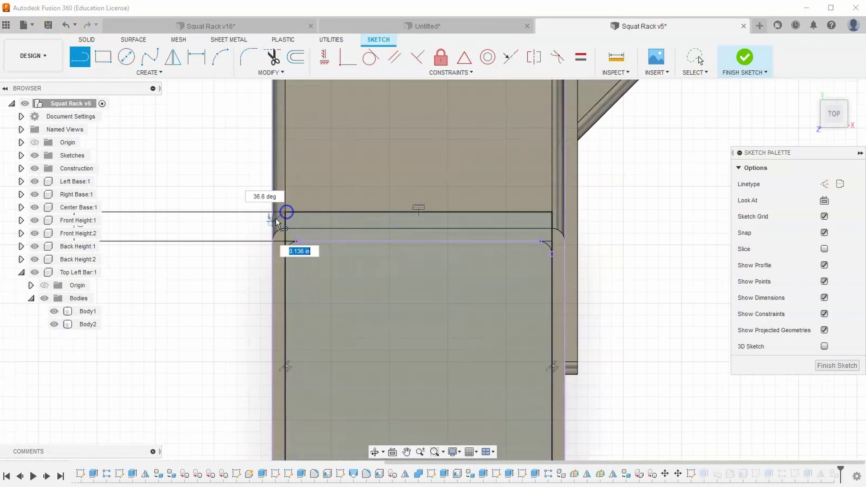
pyautogui.click(273, 212)
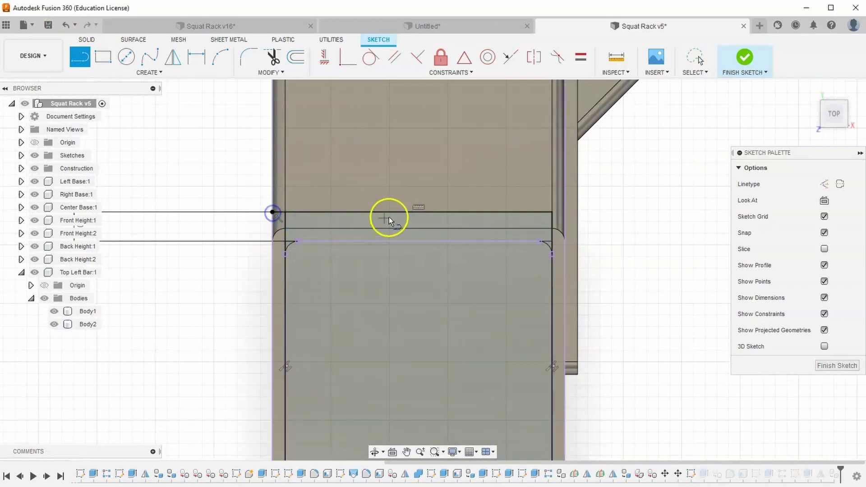
pyautogui.click(560, 212)
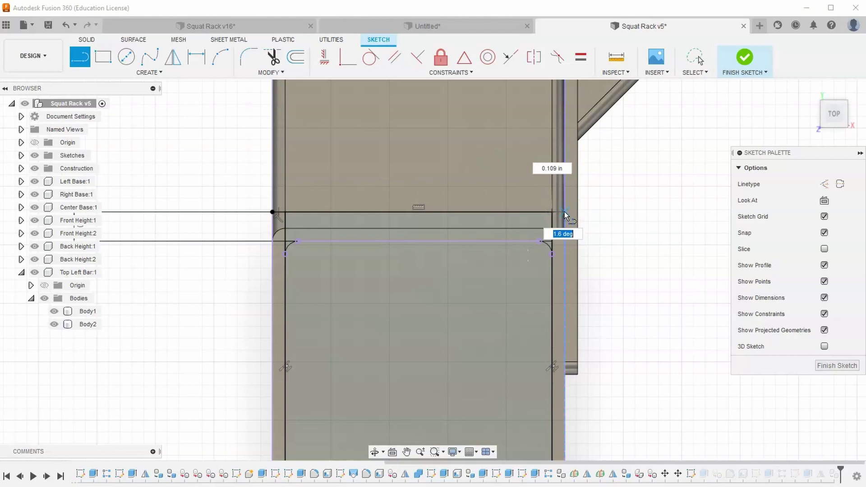
pyautogui.press('Escape')
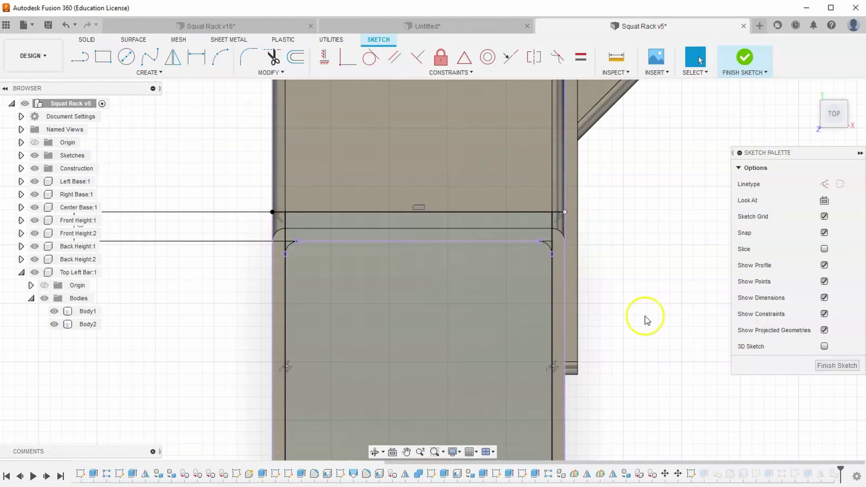
# - Pull the rear extension line's inner endpoint free and make it coincident with the projected inner edge of the base
pyautogui.scroll(-1, 645, 313)
pyautogui.moveTo(583, 231)
pyautogui.mouseDown()
pyautogui.moveTo(623, 228)
pyautogui.moveTo(597, 233)
pyautogui.mouseUp()
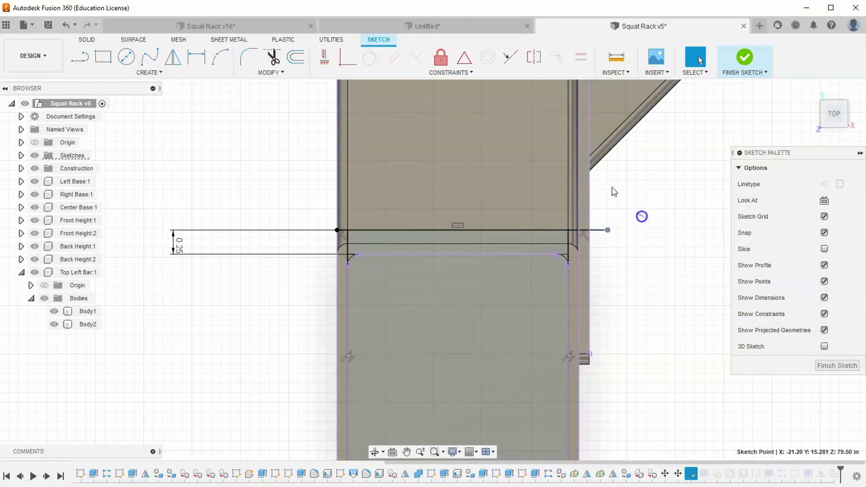
pyautogui.click(349, 57)
pyautogui.click(610, 231)
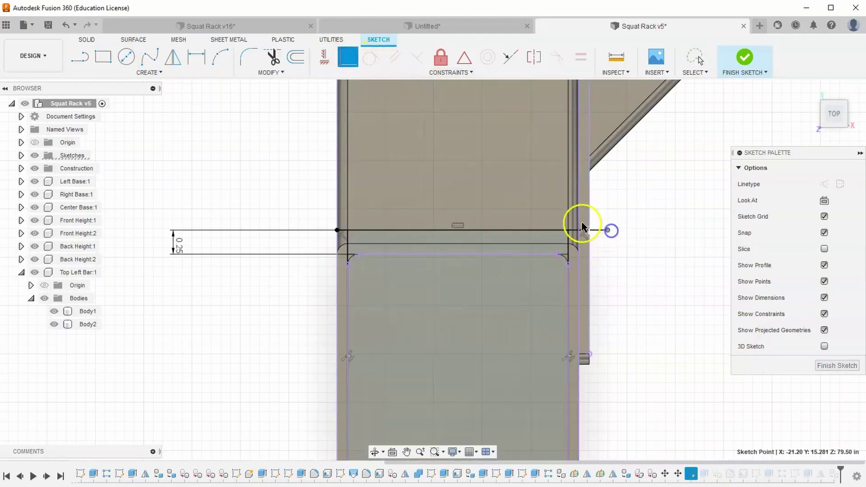
pyautogui.click(578, 223)
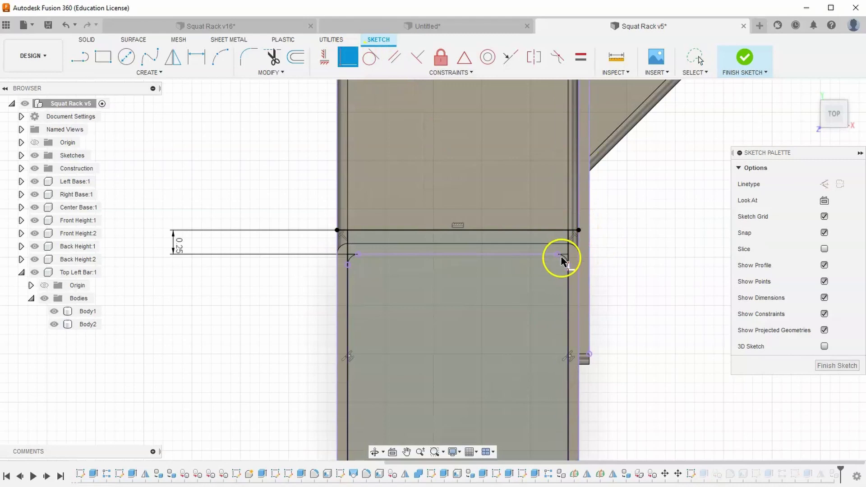
# - Draw a short line extending the profile's front end line to the projected outer edge of the base
pyautogui.scroll(-2, 487, 286)
pyautogui.moveTo(488, 286); pyautogui.dragTo(453, 174, button='middle')
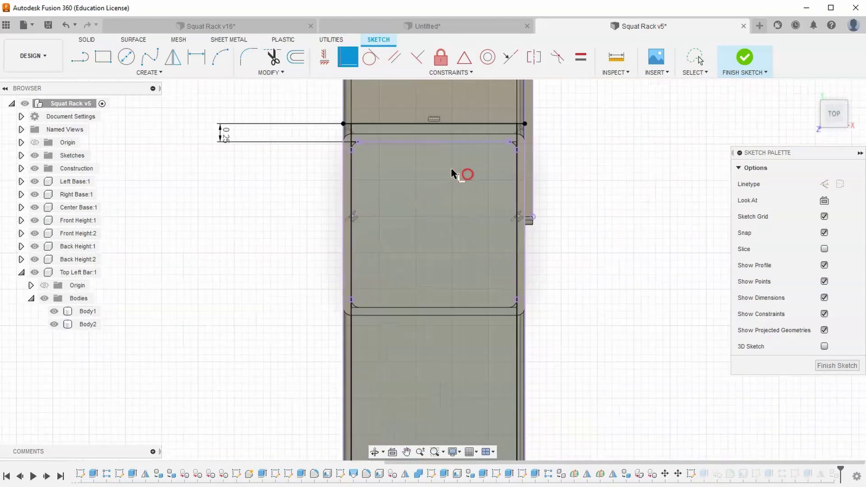
pyautogui.click(80, 56)
pyautogui.moveTo(315, 358); pyautogui.dragTo(329, 267, button='middle')
pyautogui.scroll(-2, 325, 229)
pyautogui.scroll(-2, 445, 207)
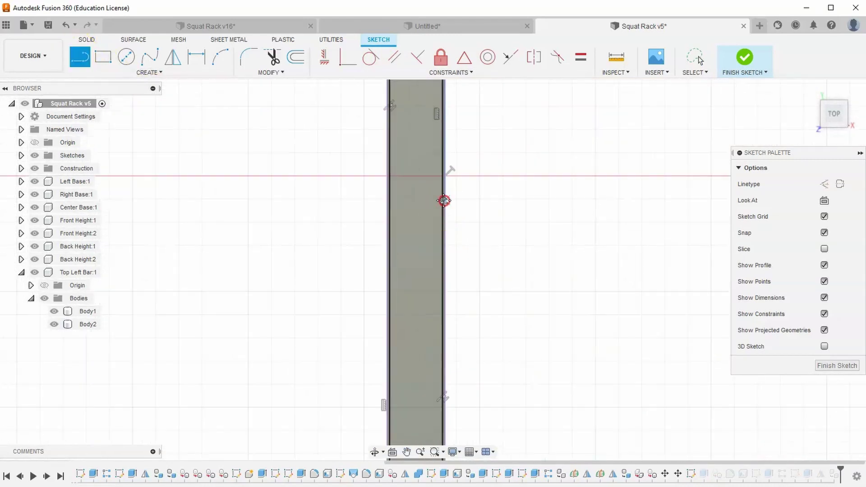
pyautogui.moveTo(419, 385); pyautogui.dragTo(447, 267, button='middle')
pyautogui.moveTo(463, 381); pyautogui.dragTo(451, 151, button='middle')
pyautogui.scroll(4, 397, 343)
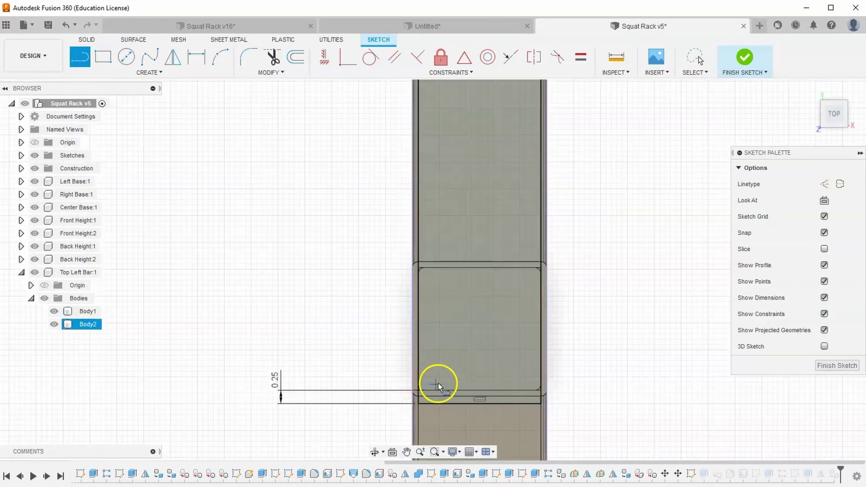
pyautogui.scroll(4, 437, 402)
pyautogui.click(421, 400)
pyautogui.click(405, 401)
# - Extend the profile's front end line to the projected inner edge as well and end the Line command
pyautogui.scroll(-3, 383, 406)
pyautogui.moveTo(383, 406); pyautogui.dragTo(311, 267, button='middle')
pyautogui.scroll(-3, 388, 305)
pyautogui.moveTo(388, 304); pyautogui.dragTo(310, 356, button='middle')
pyautogui.click(420, 328)
pyautogui.click(429, 334)
pyautogui.scroll(-2, 446, 325)
pyautogui.moveTo(470, 316); pyautogui.dragTo(415, 290, button='middle')
pyautogui.rightClick(421, 219)
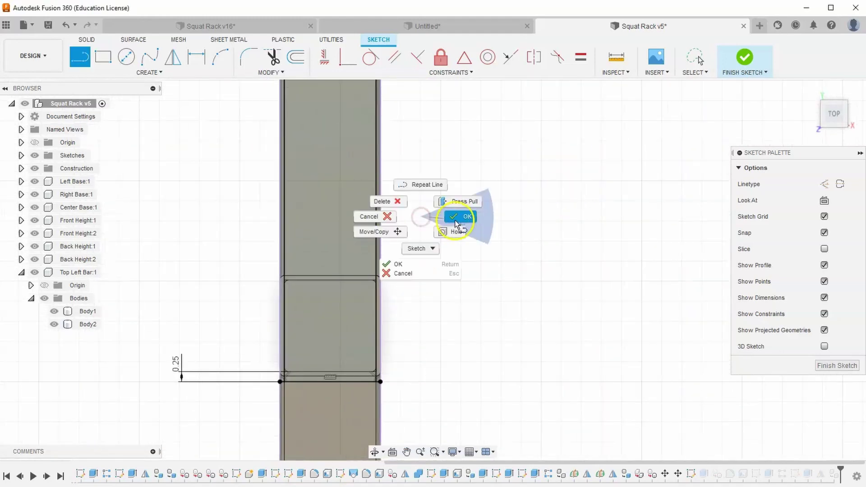
pyautogui.moveTo(422, 218); pyautogui.dragTo(442, 221, button='right')
# - Check the widened profile's edges and front end, and finish editing the sketch
pyautogui.moveTo(414, 216); pyautogui.dragTo(381, 232, button='middle')
pyautogui.scroll(2, 347, 233)
pyautogui.scroll(2, 344, 232)
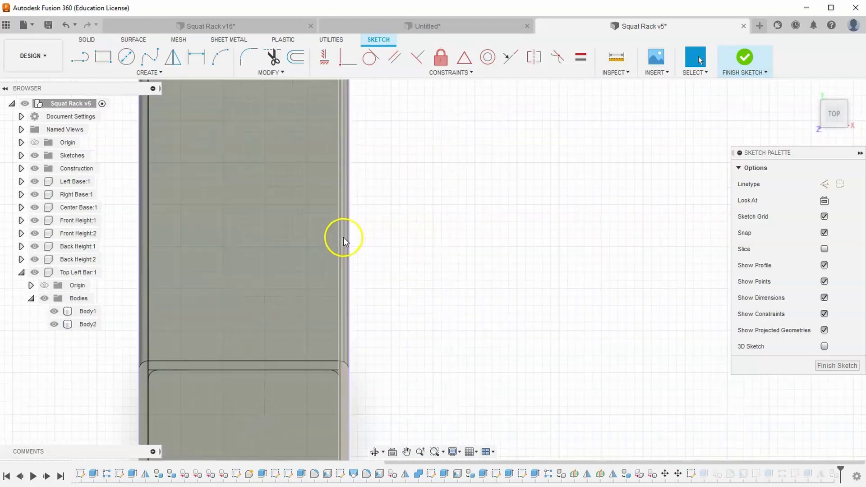
pyautogui.scroll(-5, 521, 228)
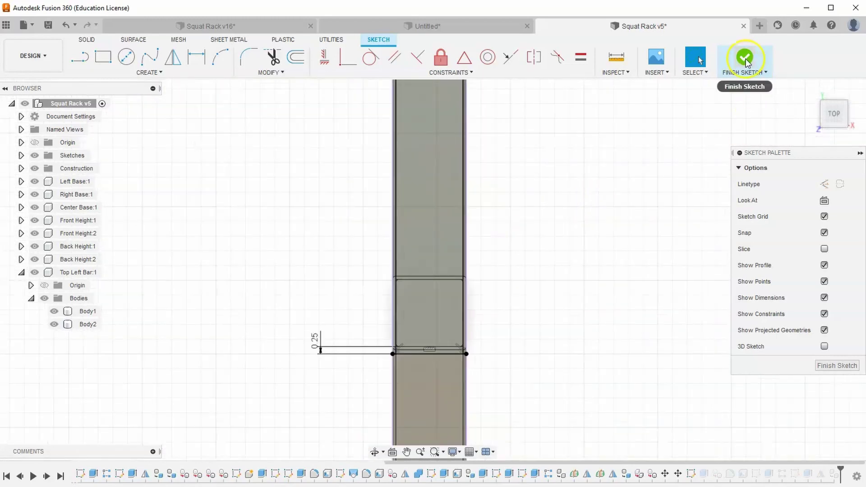
pyautogui.click(746, 58)
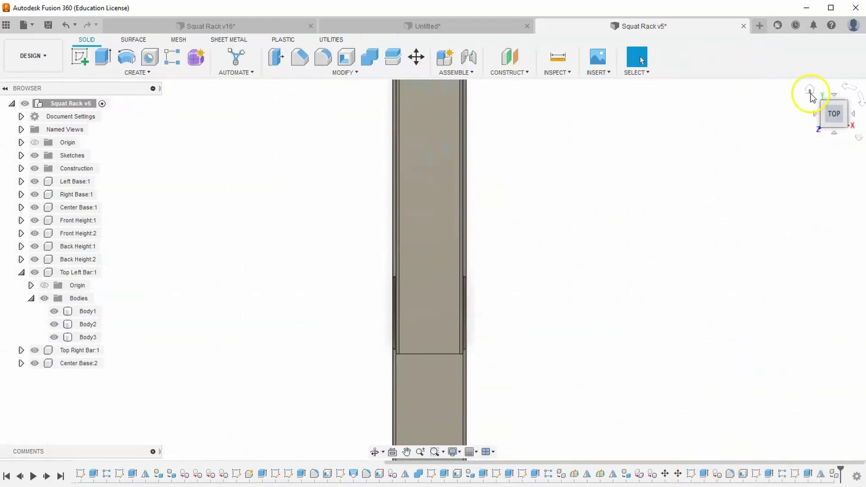
# - Open the top left bar's extrude, Extrude7, for editing and add the narrow inner strip to its profiles
pyautogui.click(811, 94)
pyautogui.scroll(5, 309, 189)
pyautogui.moveTo(336, 175); pyautogui.dragTo(322, 275, button='middle')
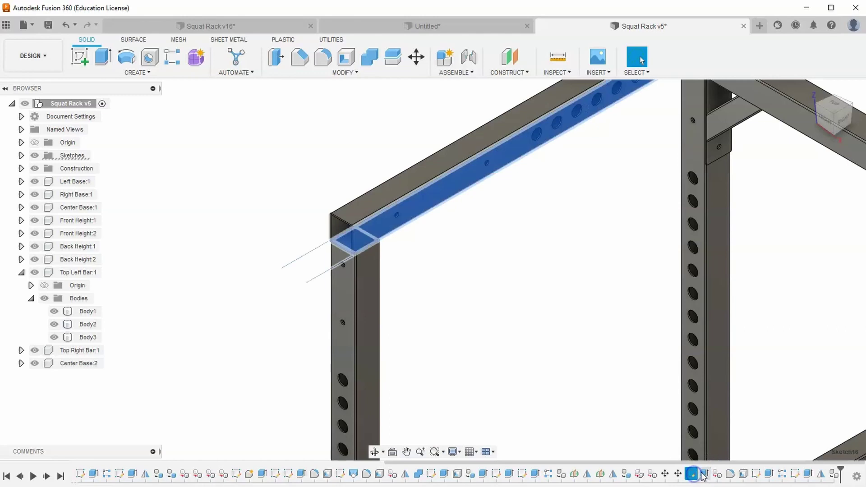
pyautogui.rightClick(704, 474)
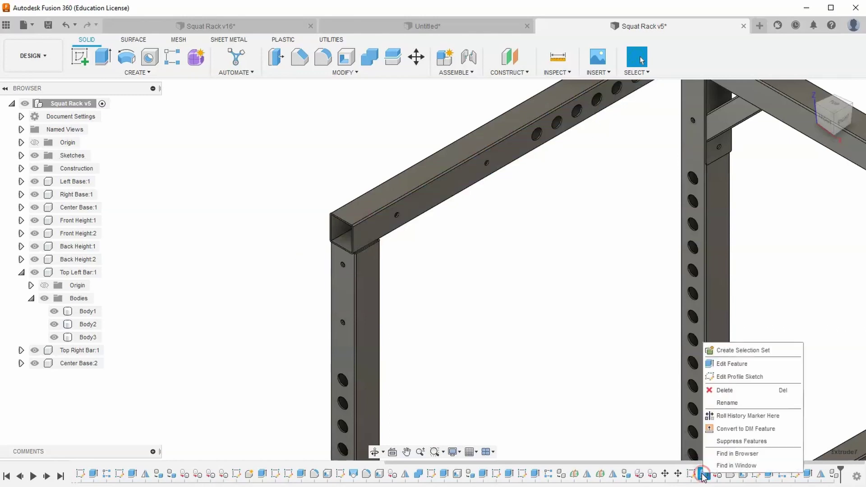
pyautogui.click(721, 364)
pyautogui.scroll(5, 353, 225)
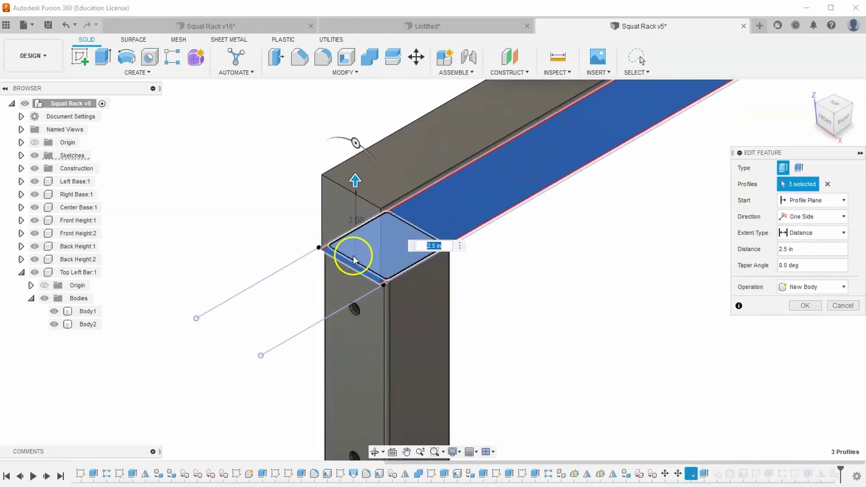
pyautogui.click(404, 286)
# - Examine the selected profiles along the top left bar up to its rear end for areas still left out
pyautogui.scroll(-2, 482, 313)
pyautogui.moveTo(509, 291); pyautogui.dragTo(368, 437, button='middle')
pyautogui.scroll(-1, 369, 436)
pyautogui.moveTo(370, 370); pyautogui.dragTo(368, 307, button='middle')
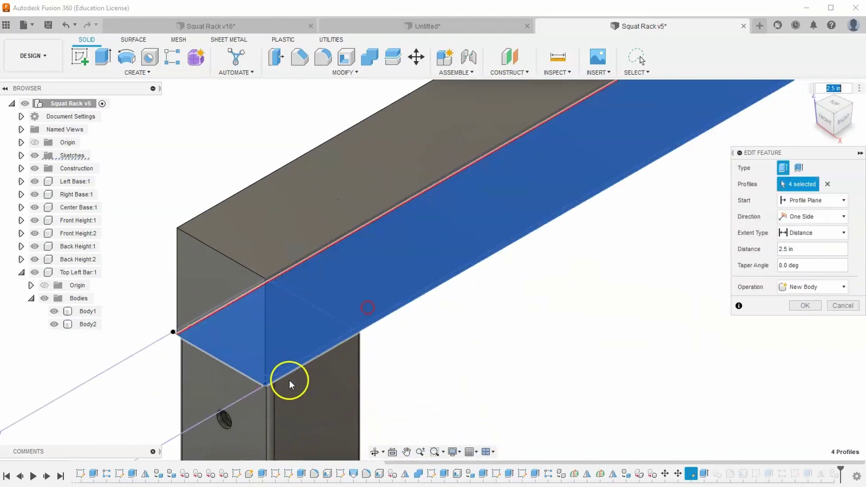
pyautogui.moveTo(434, 360); pyautogui.dragTo(252, 467, button='middle')
pyautogui.moveTo(599, 266); pyautogui.dragTo(240, 474, button='middle')
pyautogui.moveTo(594, 237); pyautogui.dragTo(393, 380, button='middle')
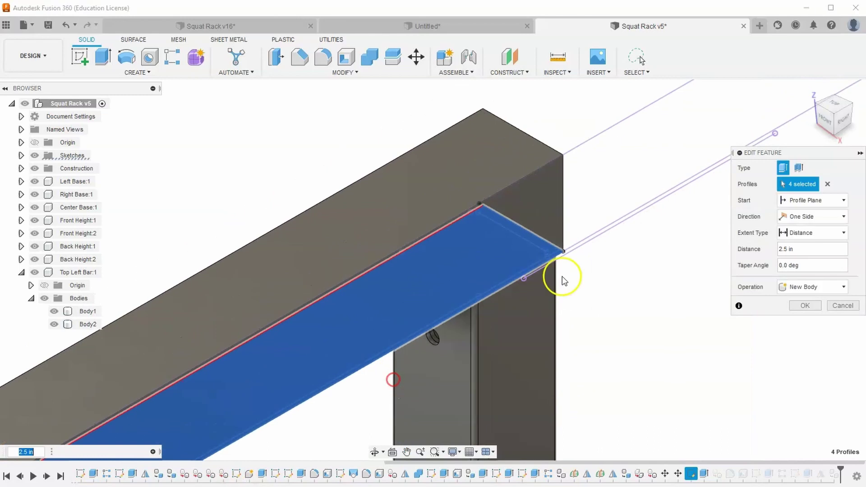
pyautogui.scroll(2, 561, 256)
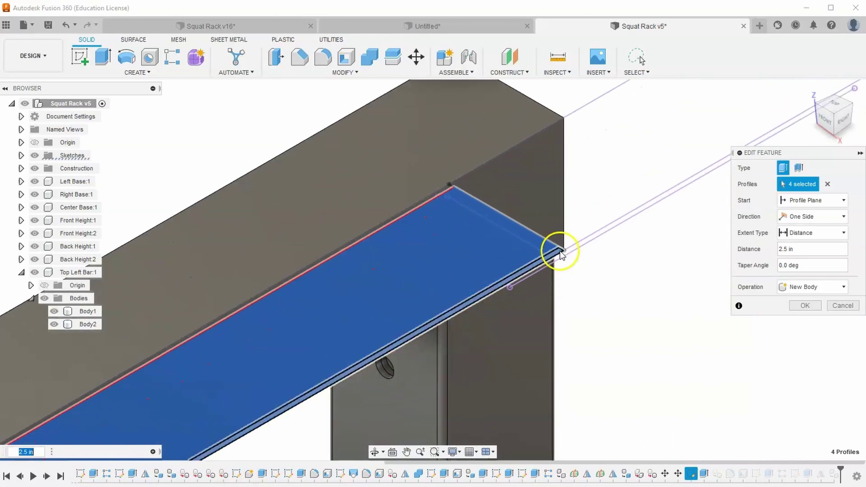
pyautogui.scroll(-2, 559, 252)
pyautogui.moveTo(537, 252); pyautogui.dragTo(604, 270, button='middle')
# - Add the narrow strip on the bar's outer side to the extrude's profiles and accept the edited feature
pyautogui.click(815, 107)
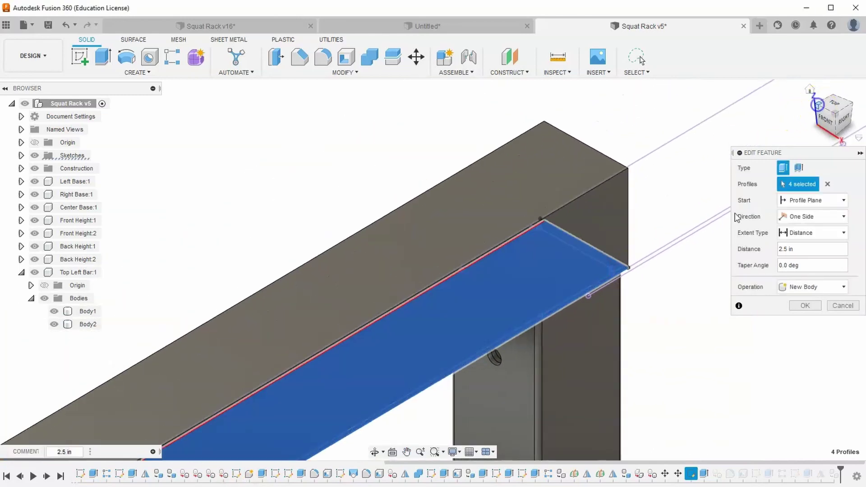
pyautogui.scroll(2, 414, 203)
pyautogui.click(418, 195)
pyautogui.scroll(-3, 453, 297)
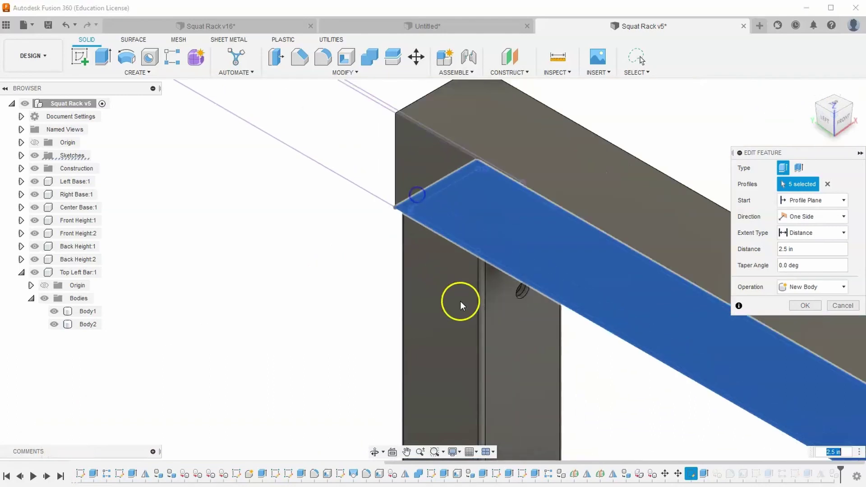
pyautogui.moveTo(464, 303); pyautogui.dragTo(222, 184, button='middle')
pyautogui.click(802, 310)
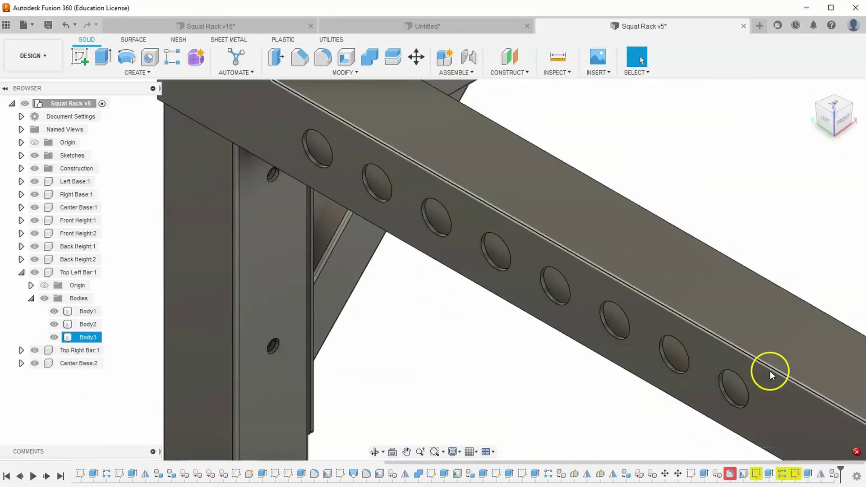
# - Find the top left bar's failed fillet, Fillet1, in the design history and open it for editing
pyautogui.click(598, 424)
pyautogui.click(742, 474)
pyautogui.click(811, 160)
pyautogui.click(812, 90)
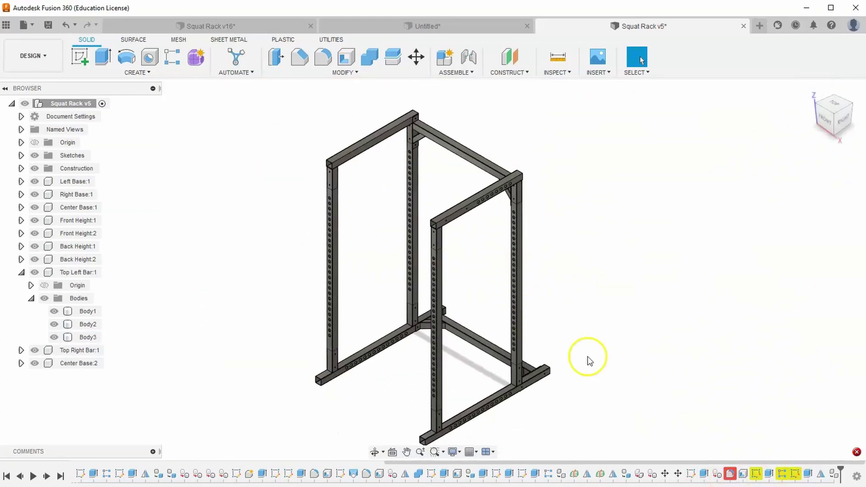
pyautogui.scroll(5, 557, 370)
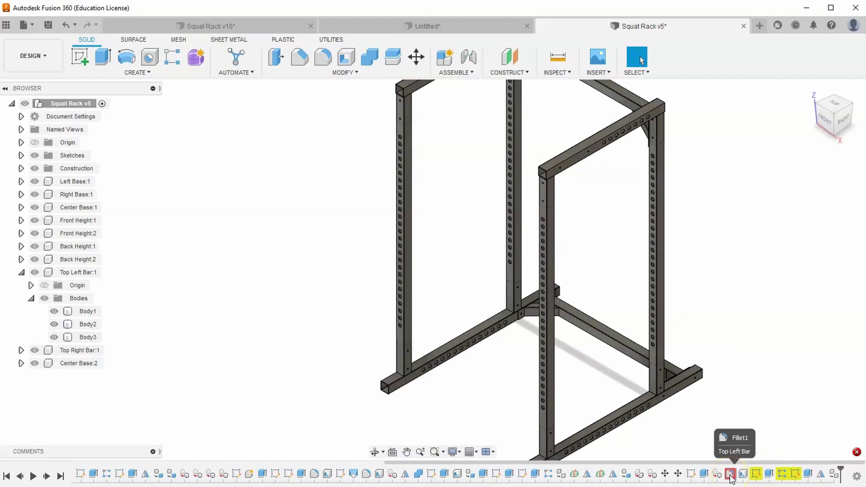
pyautogui.doubleClick(731, 475)
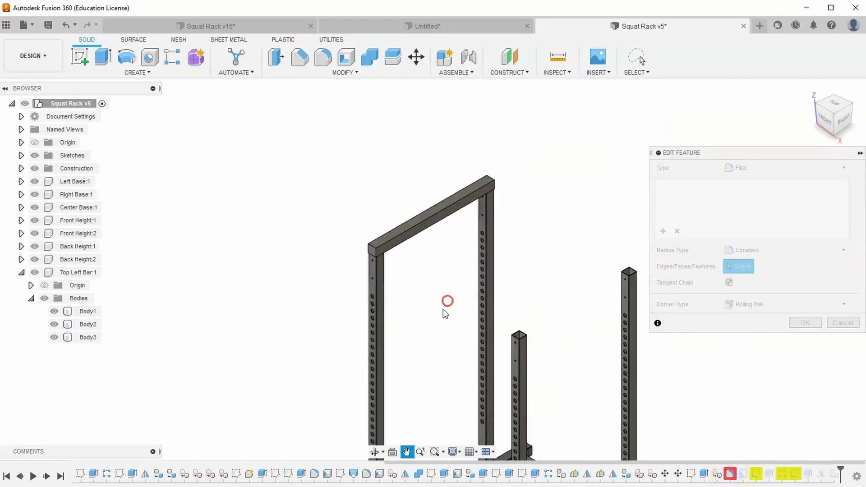
# - Reselect the top left bar's four long edges for the fillet and set its radius to 7/64 in
pyautogui.scroll(5, 426, 285)
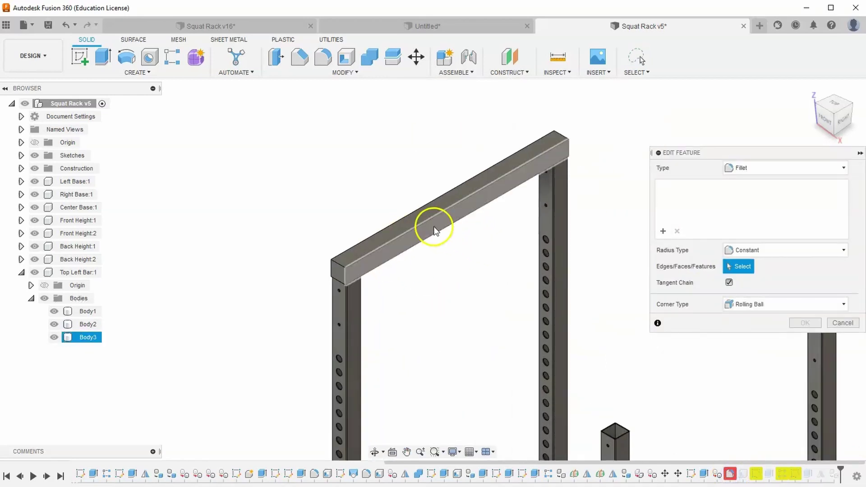
pyautogui.moveTo(447, 229); pyautogui.dragTo(458, 312, button='middle')
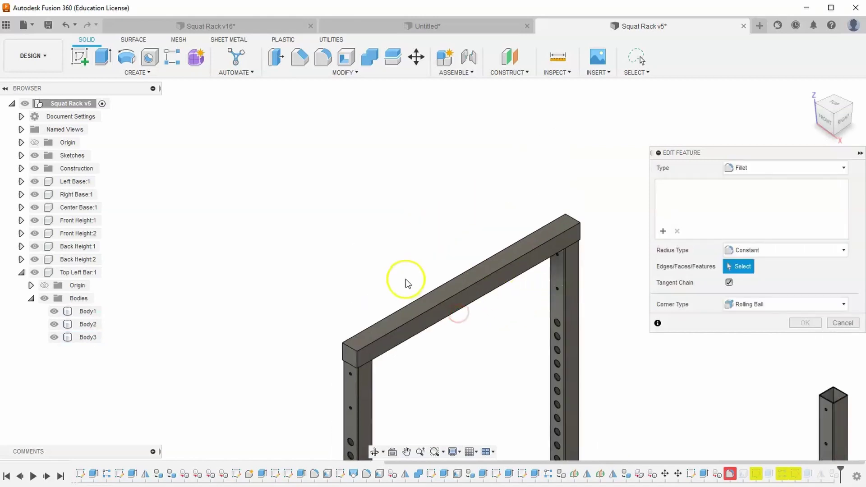
pyautogui.click(435, 306)
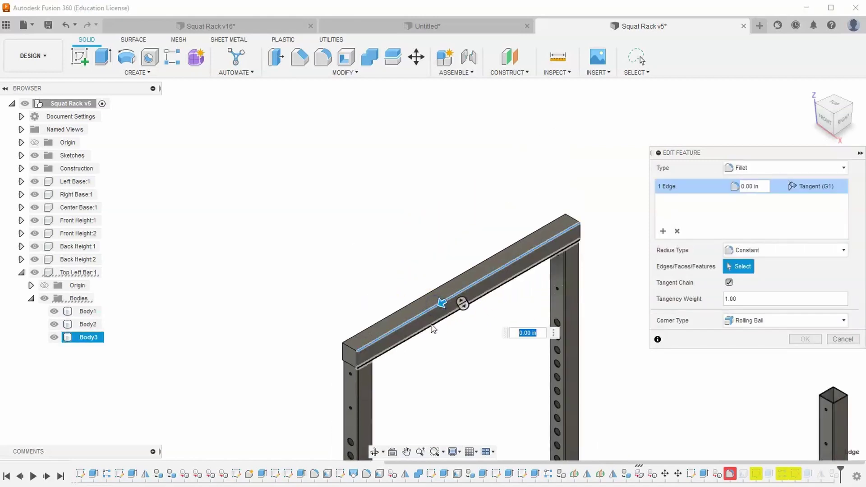
pyautogui.click(395, 311)
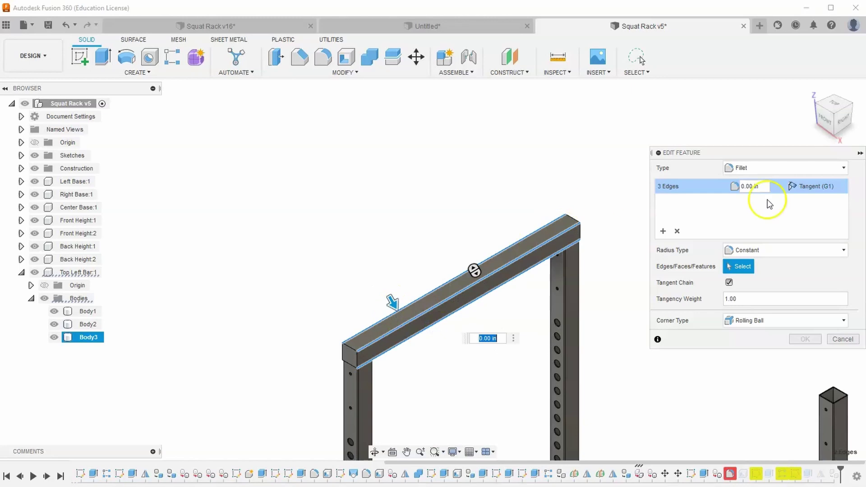
pyautogui.click(819, 125)
pyautogui.scroll(3, 468, 289)
pyautogui.keyDown('shift'); pyautogui.moveTo(468, 292); pyautogui.dragTo(411, 330, button='middle'); pyautogui.keyUp('shift')
pyautogui.click(410, 330)
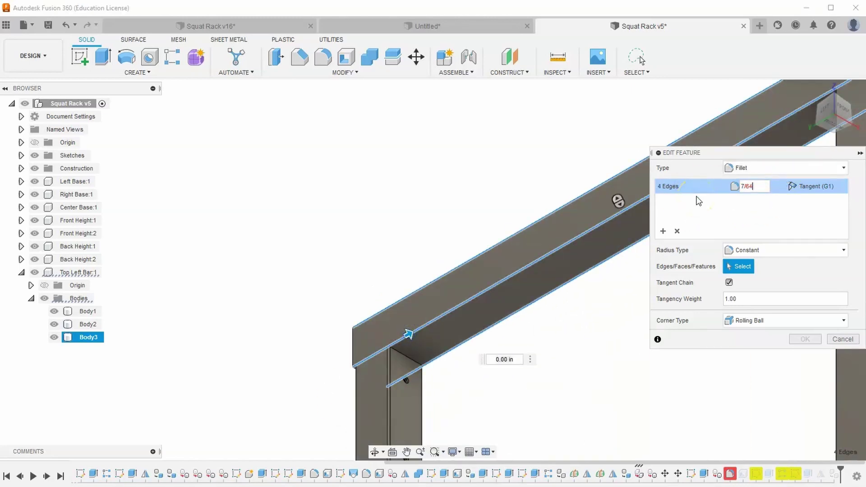
pyautogui.press('Return')
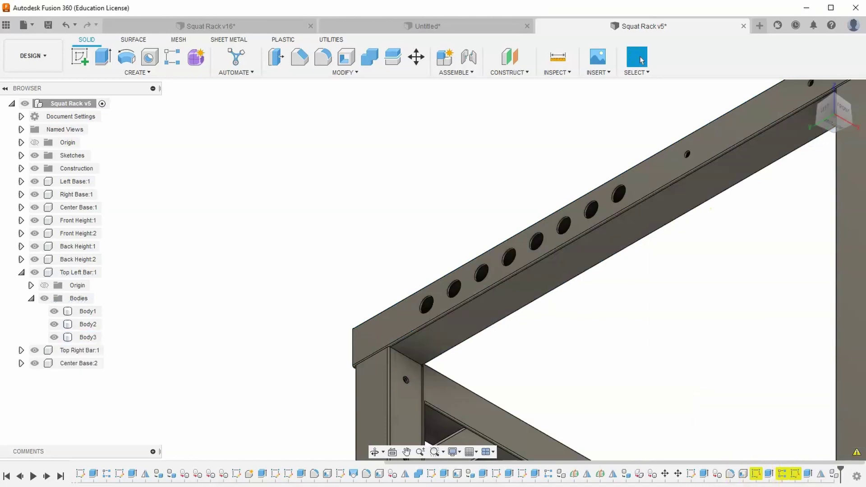
# - Review the warning on Sketch17 and examine where its lost sketch plane lies along the top left bar
pyautogui.click(756, 475)
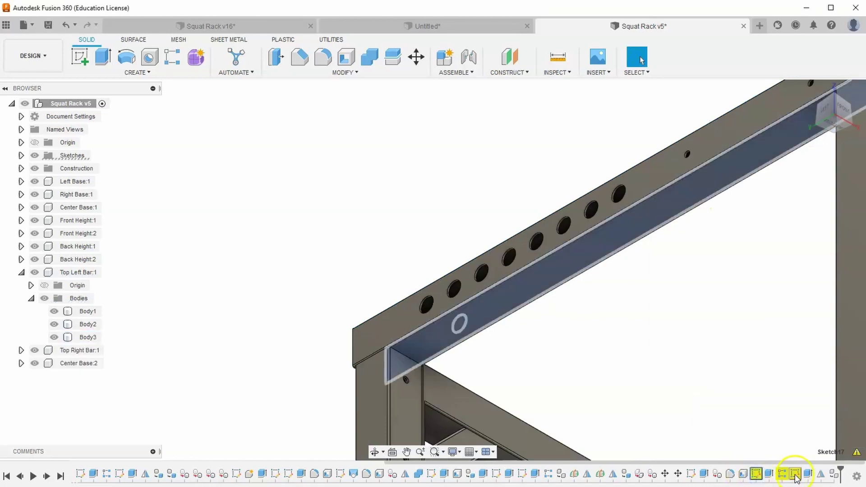
pyautogui.rightClick(756, 475)
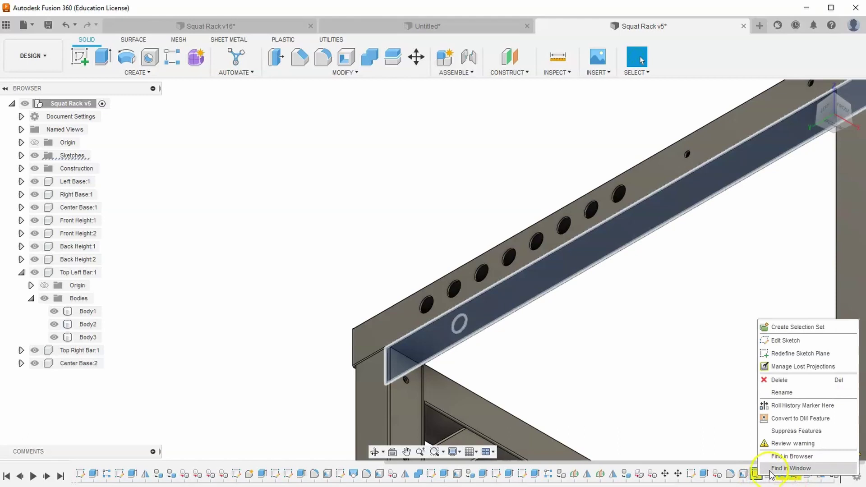
pyautogui.click(782, 445)
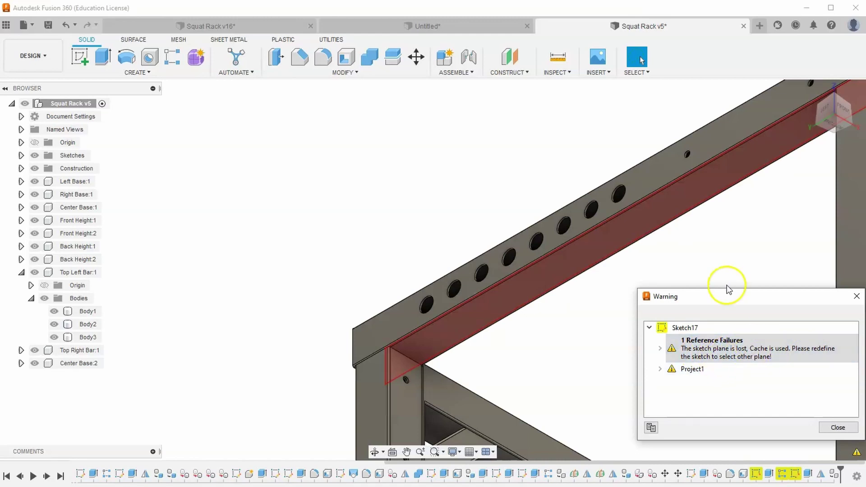
pyautogui.click(782, 115)
pyautogui.click(810, 89)
pyautogui.scroll(5, 325, 162)
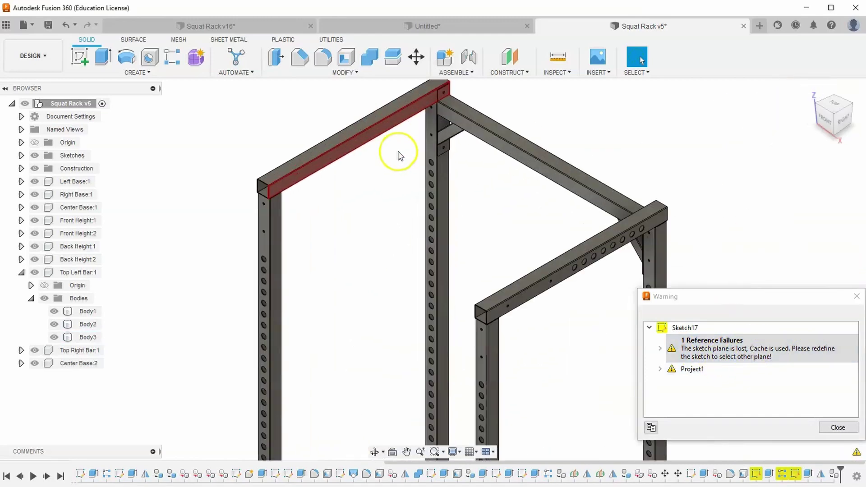
pyautogui.scroll(3, 341, 177)
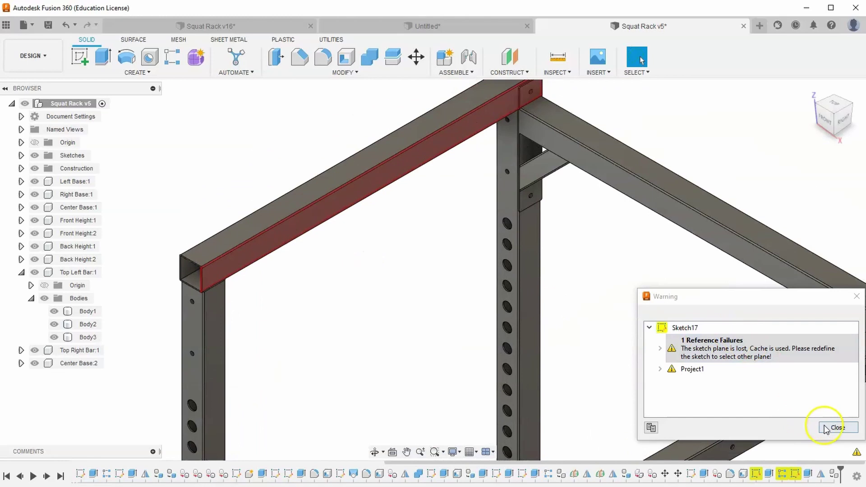
pyautogui.click(831, 427)
# - Open Sketch17 and examine its hole circle and plane against the top left bar's side wall, then leave the sketch
pyautogui.doubleClick(756, 475)
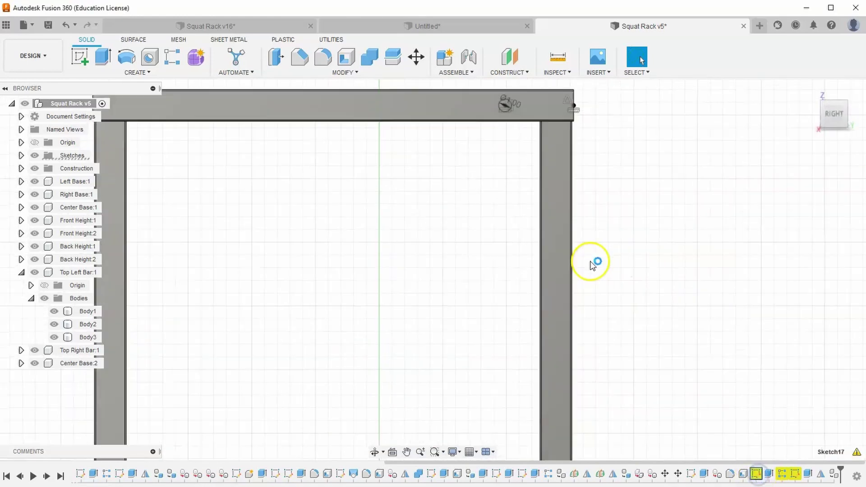
pyautogui.scroll(3, 515, 167)
pyautogui.moveTo(502, 136); pyautogui.dragTo(492, 296, button='middle')
pyautogui.scroll(1, 487, 230)
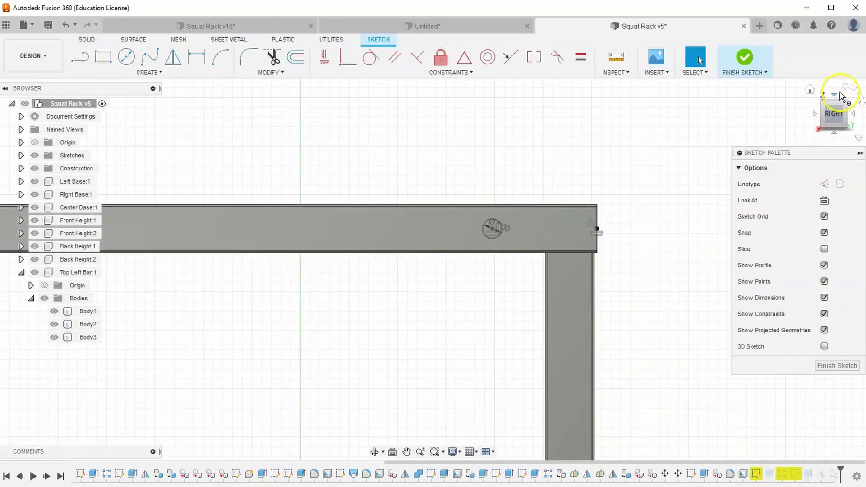
pyautogui.moveTo(828, 108); pyautogui.dragTo(865, 121)
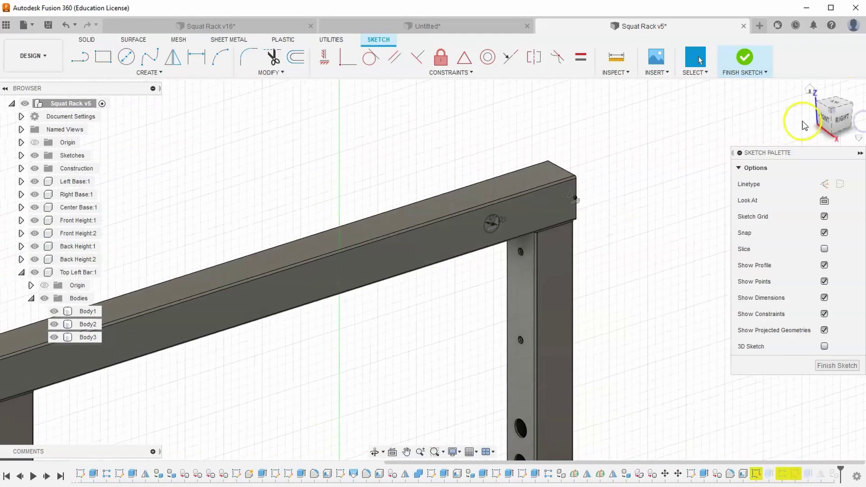
pyautogui.click(825, 118)
pyautogui.scroll(5, 453, 228)
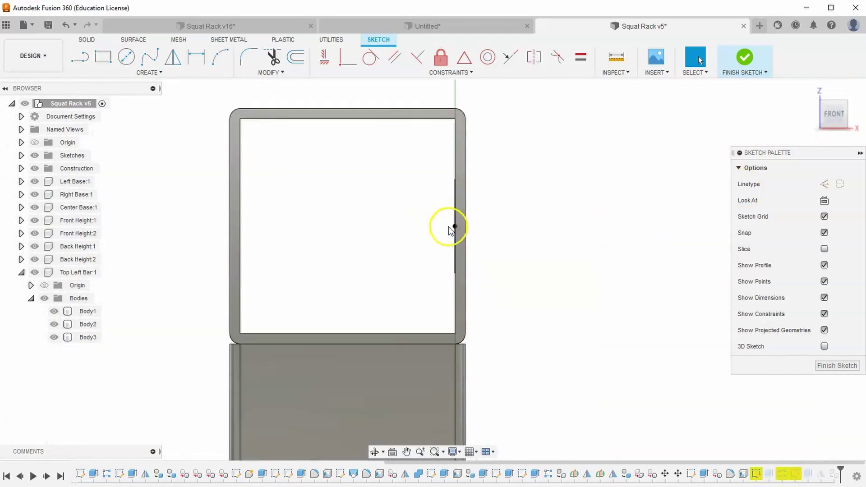
pyautogui.moveTo(816, 113); pyautogui.dragTo(797, 111)
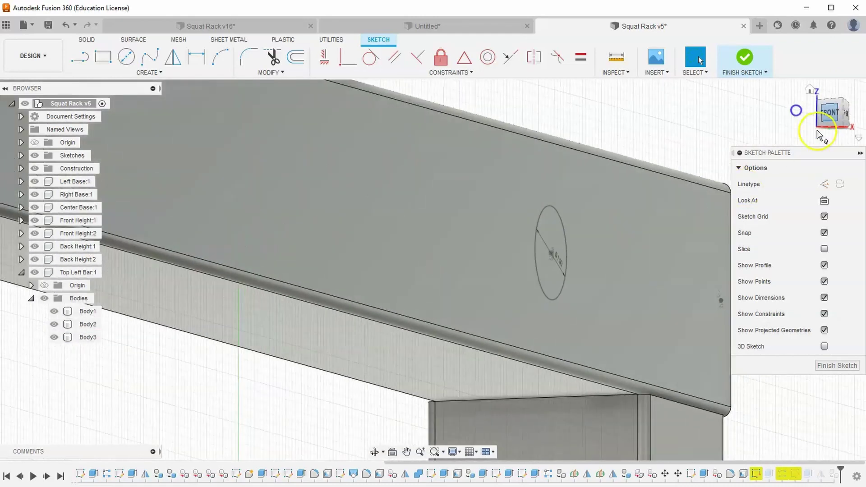
pyautogui.moveTo(627, 239); pyautogui.dragTo(613, 266, button='middle')
pyautogui.scroll(-2, 643, 179)
pyautogui.moveTo(643, 151); pyautogui.dragTo(621, 237, button='middle')
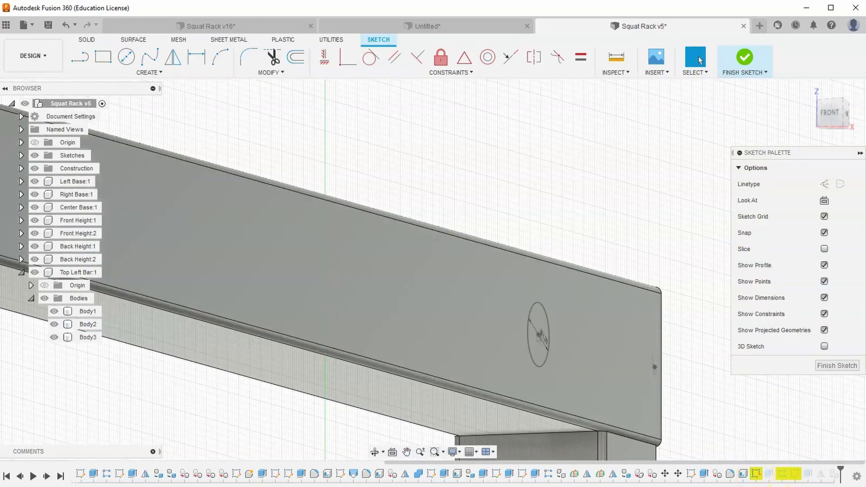
pyautogui.click(744, 62)
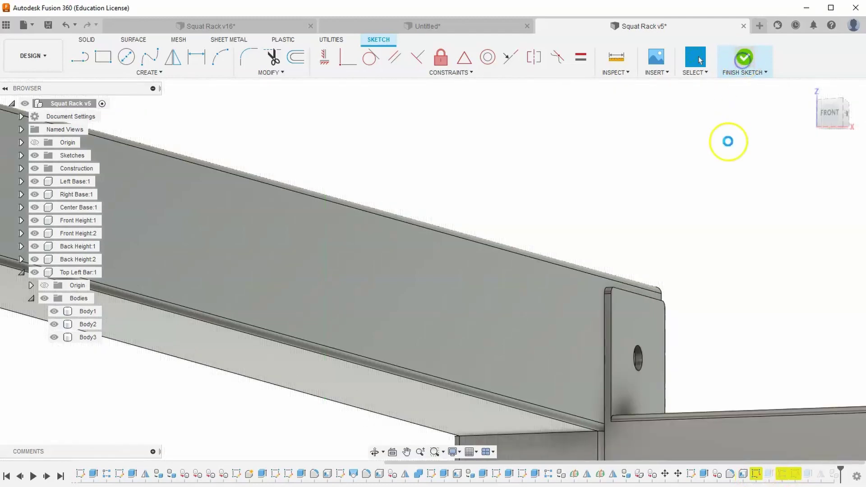
# - Redefine Sketch17's plane onto the top left bar's inner side face
pyautogui.rightClick(757, 475)
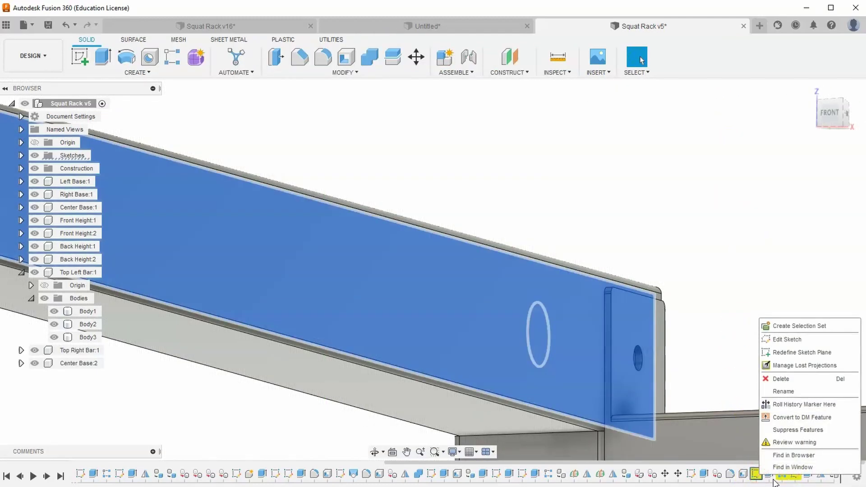
pyautogui.click(798, 356)
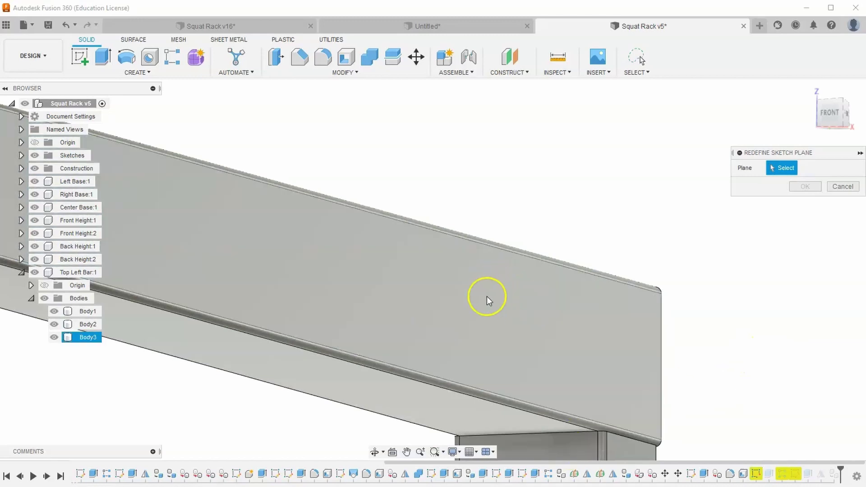
pyautogui.click(549, 322)
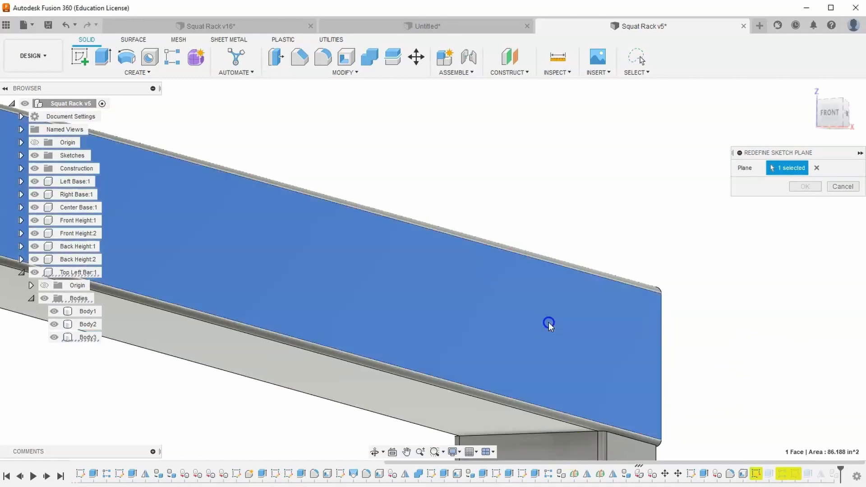
pyautogui.click(805, 186)
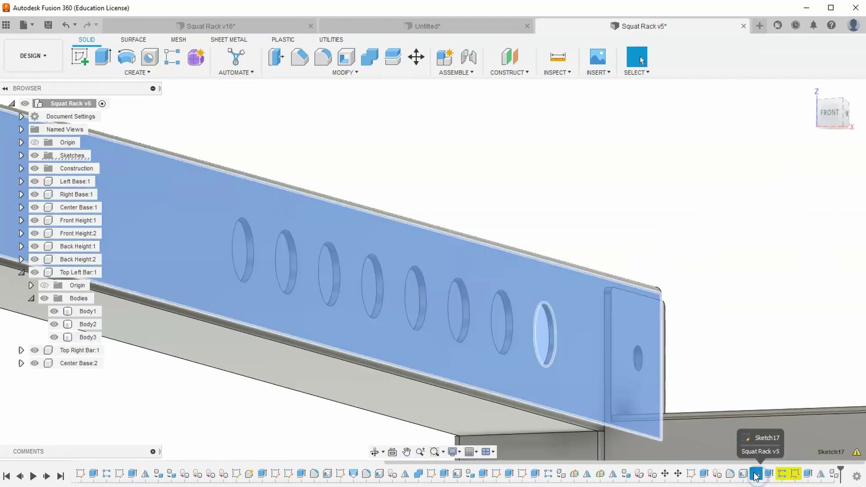
pyautogui.click(554, 334)
pyautogui.click(768, 358)
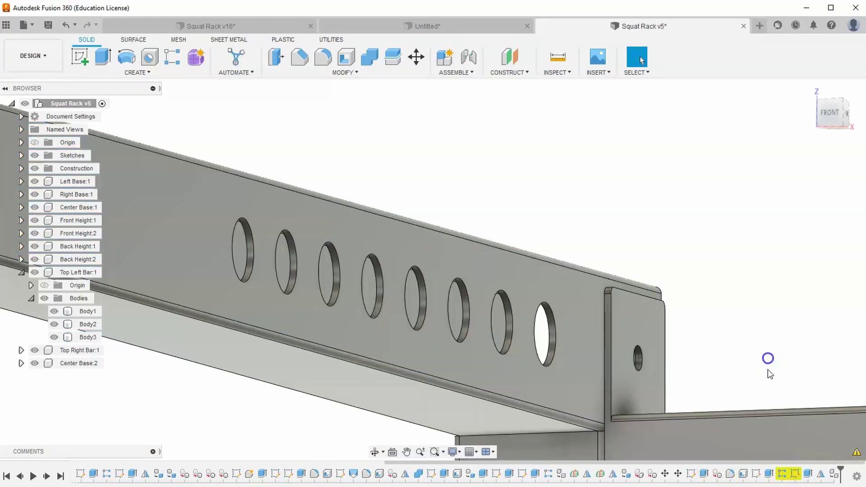
# - Review the warning on the hole pattern R-Pattern1 in the design history
pyautogui.click(783, 474)
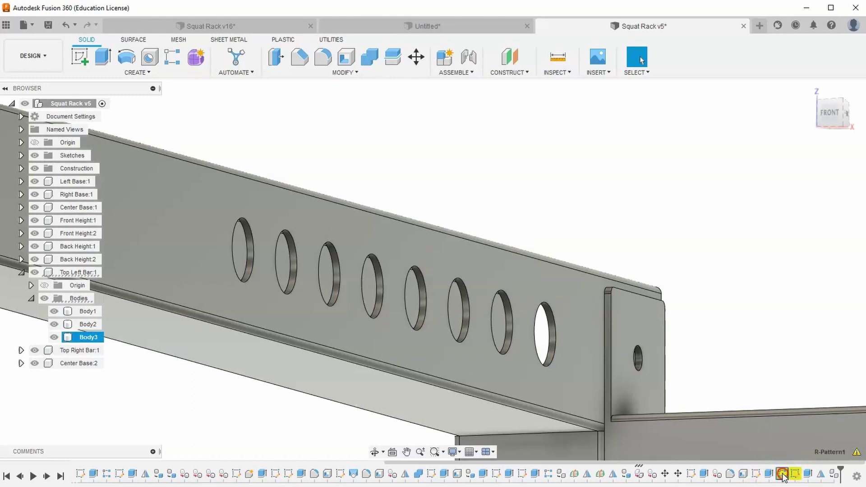
pyautogui.rightClick(783, 475)
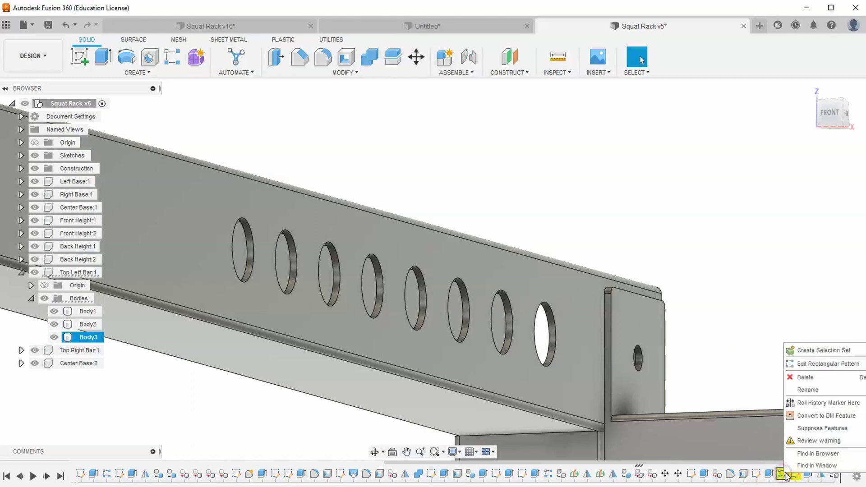
pyautogui.click(811, 441)
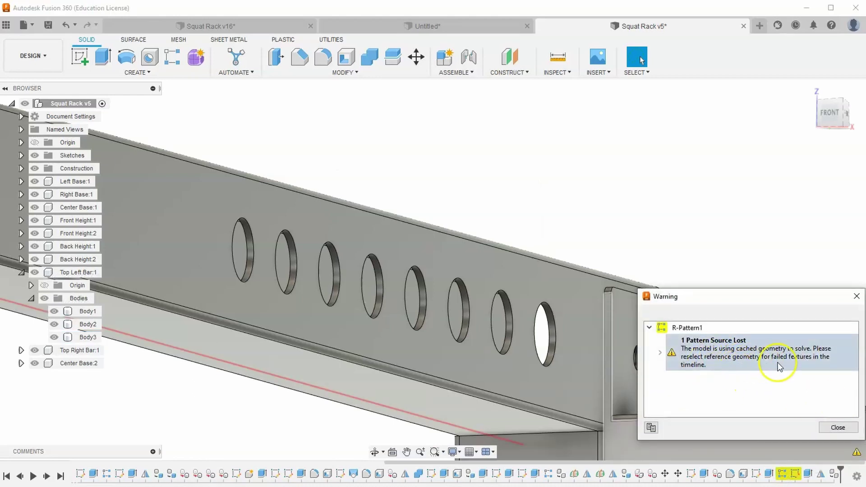
pyautogui.click(844, 427)
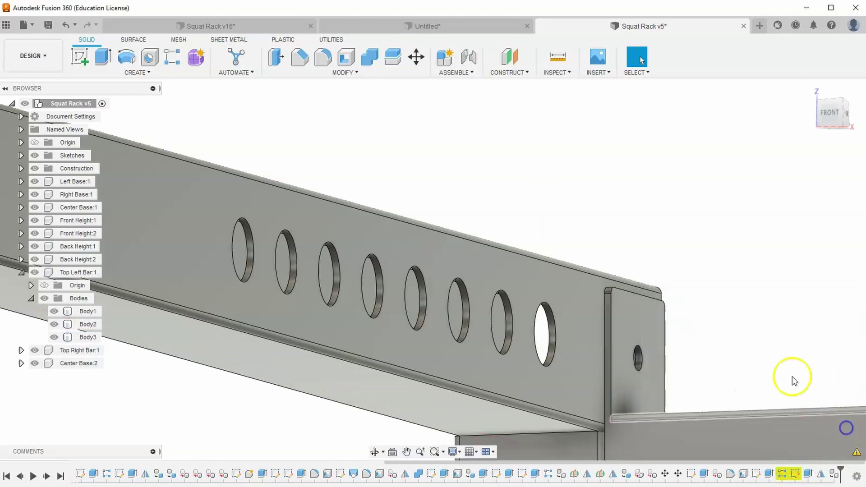
# - Edit the rectangular hole pattern R-Pattern1 and reselect the top left bar's long edge as its missing direction
pyautogui.rightClick(780, 474)
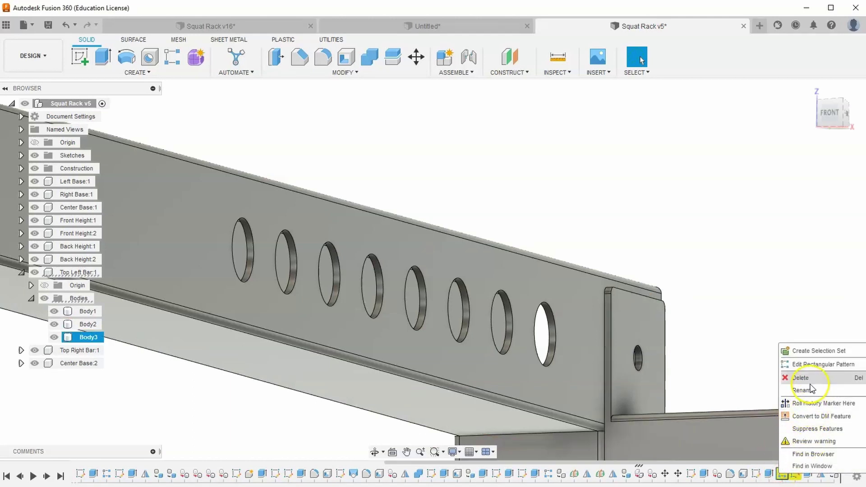
pyautogui.click(817, 365)
pyautogui.click(832, 110)
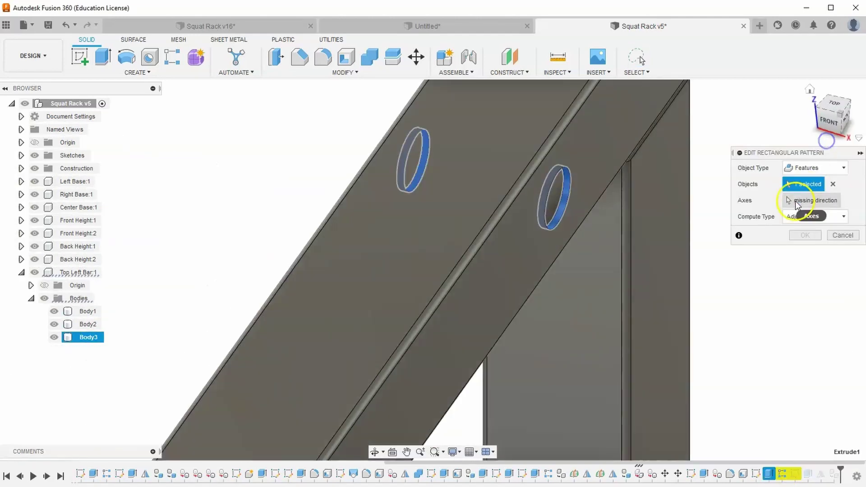
pyautogui.click(800, 203)
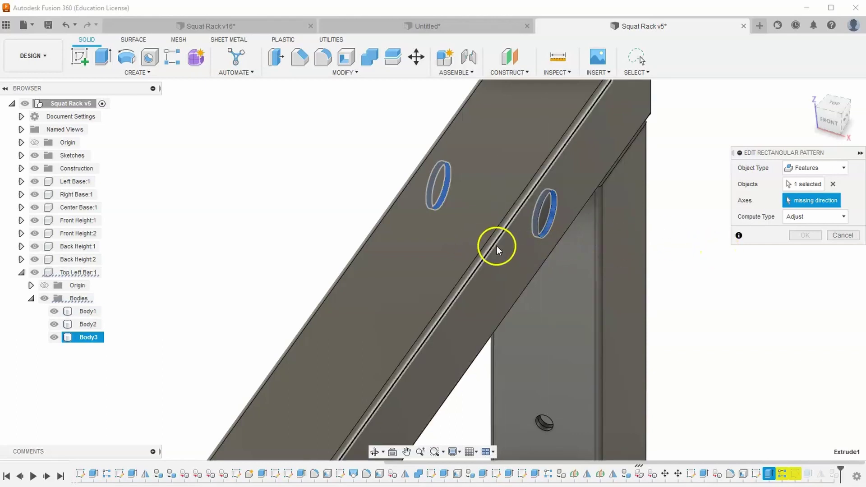
pyautogui.click(493, 245)
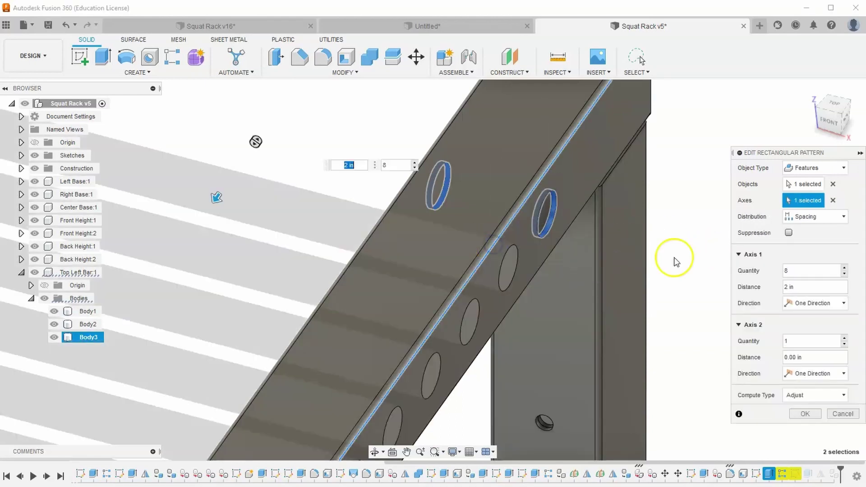
pyautogui.click(805, 414)
# - Review the warning on Sketch18, the sketch following the hole pattern on the top left bar
pyautogui.keyDown('shift'); pyautogui.moveTo(587, 375); pyautogui.dragTo(503, 188, button='middle'); pyautogui.keyUp('shift')
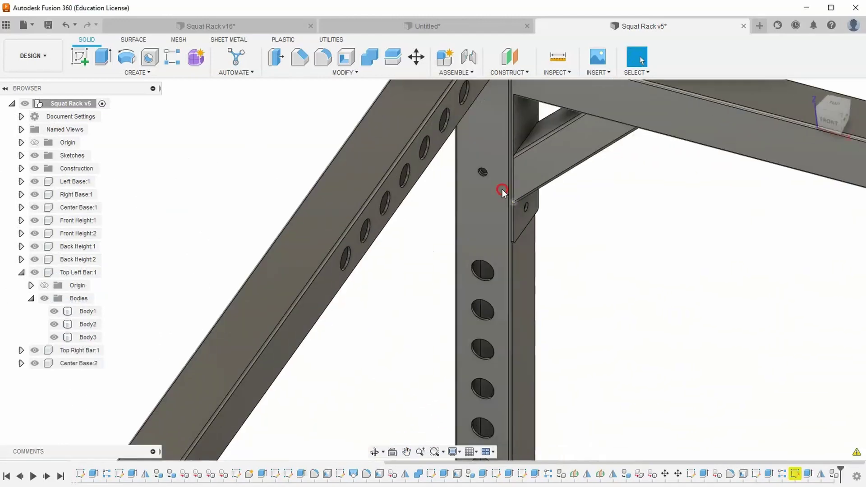
pyautogui.rightClick(795, 475)
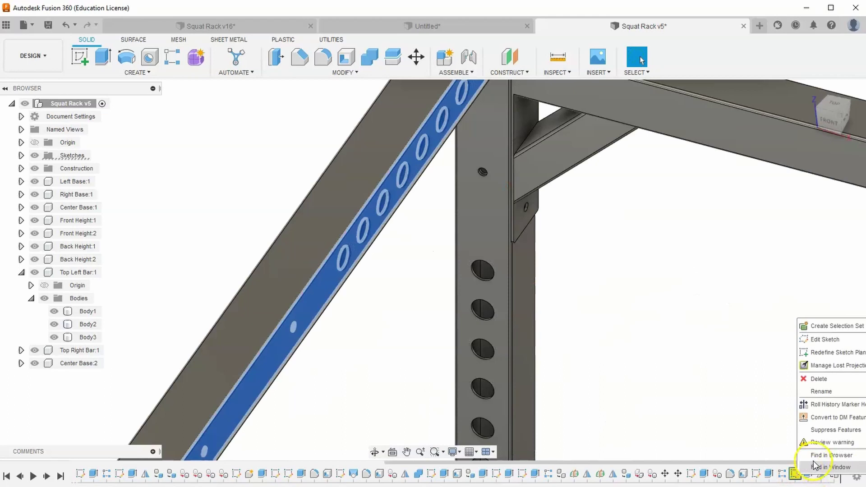
pyautogui.click(823, 443)
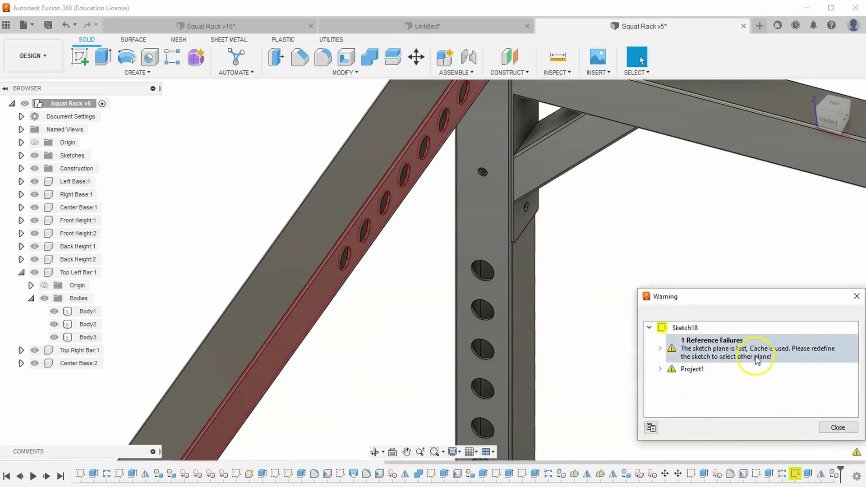
pyautogui.click(838, 428)
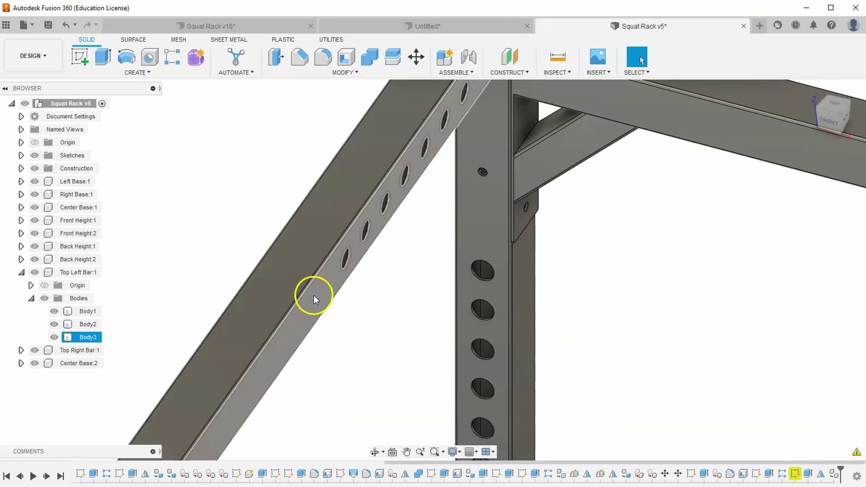
# - Redefine Sketch18's plane onto the top left bar's inner side face
pyautogui.click(677, 316)
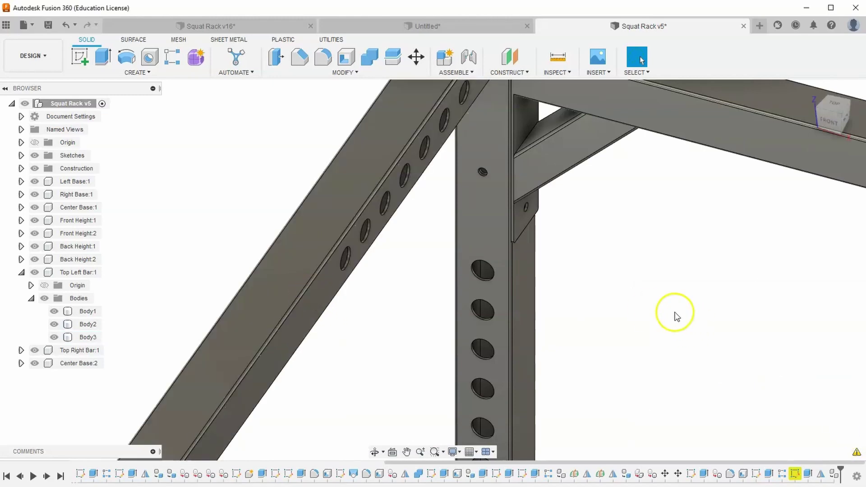
pyautogui.rightClick(796, 476)
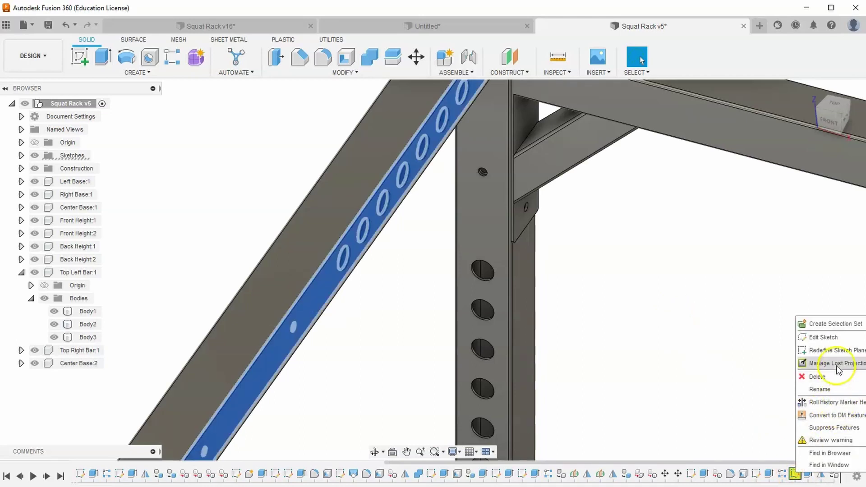
pyautogui.click(830, 350)
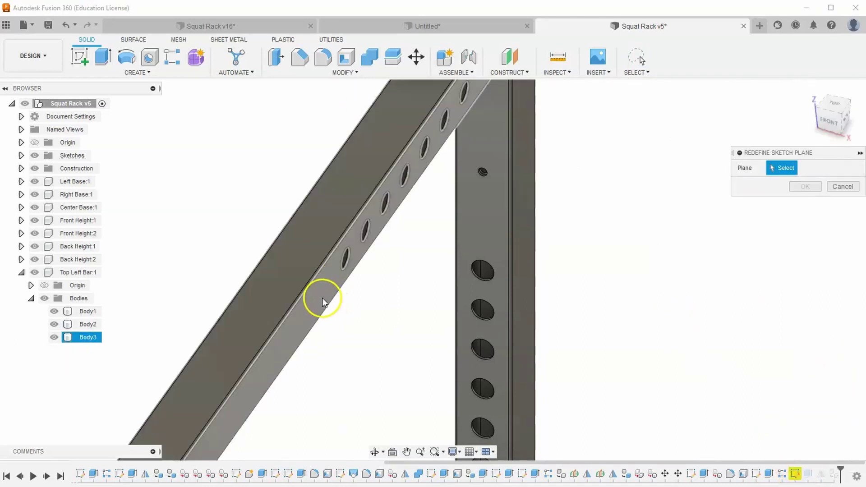
pyautogui.click(364, 296)
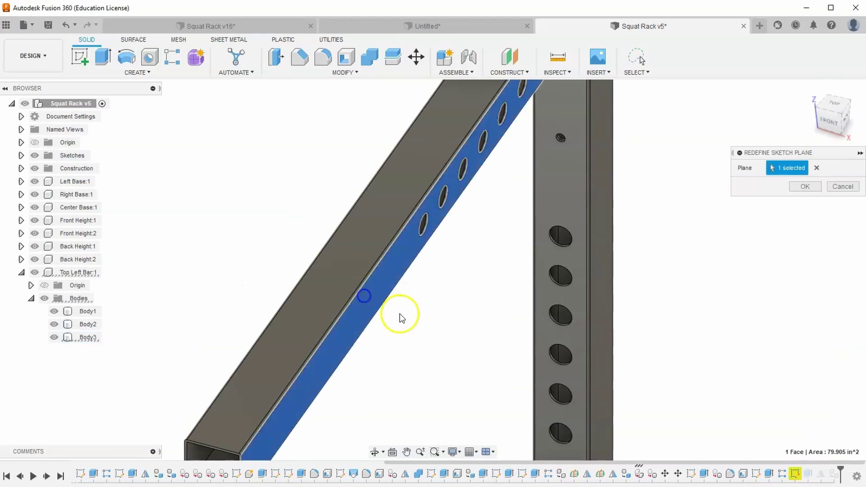
pyautogui.click(807, 187)
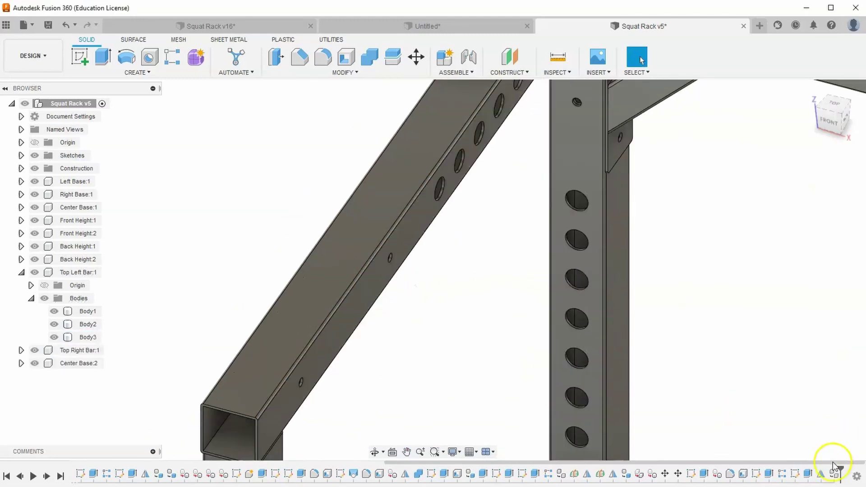
pyautogui.moveTo(840, 469); pyautogui.dragTo(861, 463)
# - Examine the top left bar's hollow end profile from behind, comparing it with the back upright and the center bar's mounting plate
pyautogui.scroll(-3, 701, 343)
pyautogui.moveTo(713, 355); pyautogui.dragTo(644, 388, button='middle')
pyautogui.moveTo(843, 116); pyautogui.dragTo(778, 130)
pyautogui.keyDown('shift'); pyautogui.moveTo(778, 130); pyautogui.dragTo(682, 115, button='middle'); pyautogui.keyUp('shift')
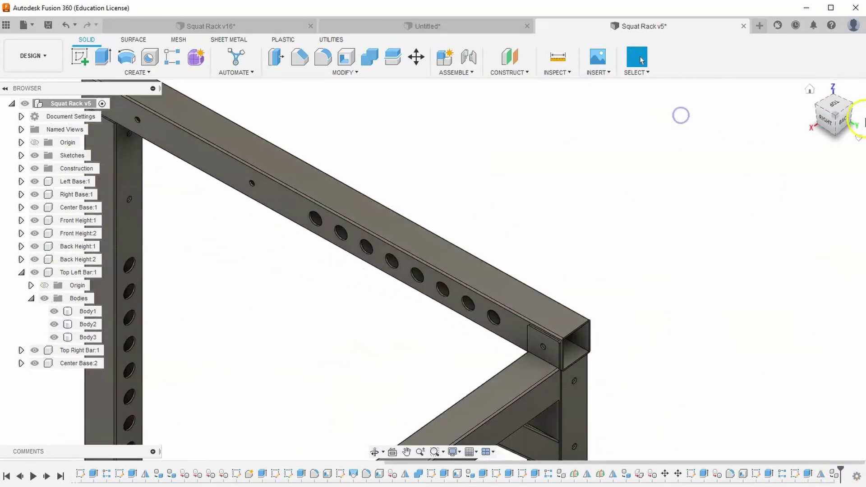
pyautogui.click(845, 122)
pyautogui.scroll(2, 367, 209)
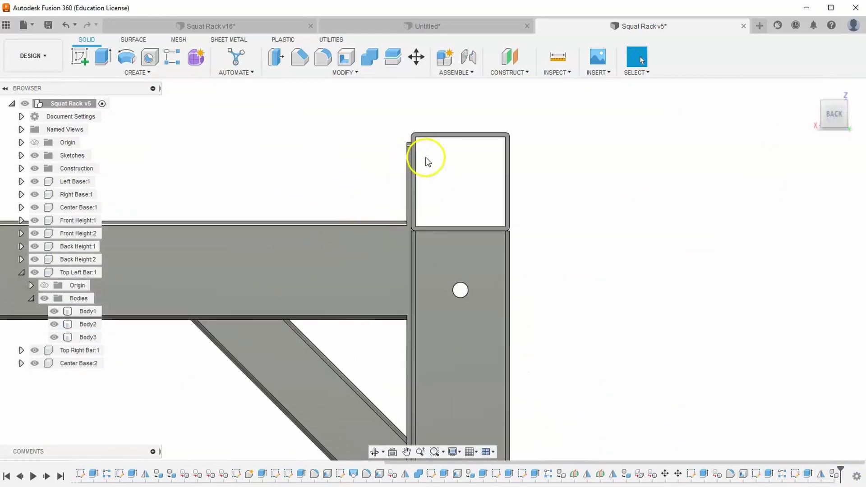
pyautogui.click(494, 136)
pyautogui.scroll(3, 418, 174)
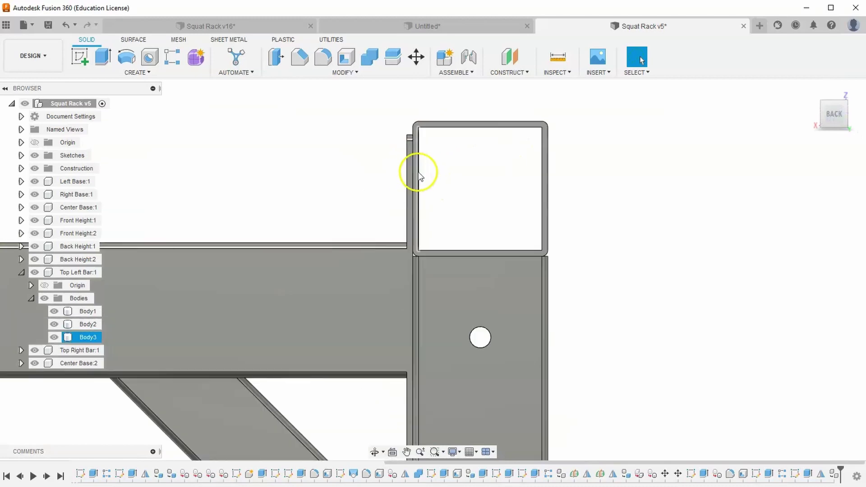
pyautogui.click(420, 182)
pyautogui.click(809, 93)
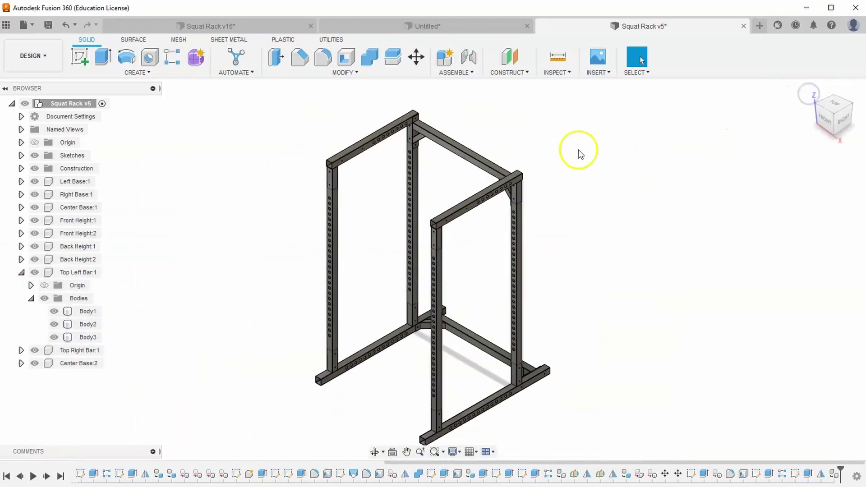
# - Examine the rear corner where the center bar's mounting plate meets the top left bar's inner side
pyautogui.scroll(3, 433, 251)
pyautogui.click(326, 197)
pyautogui.scroll(2, 326, 196)
pyautogui.press('Escape')
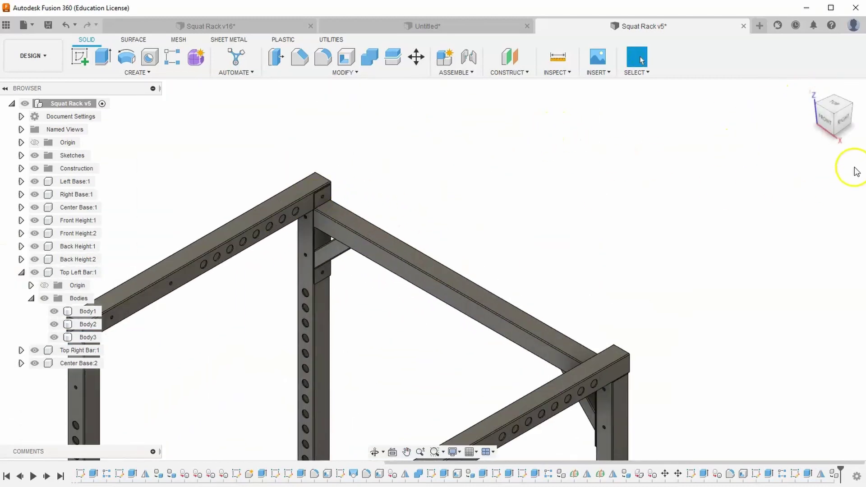
pyautogui.click(844, 122)
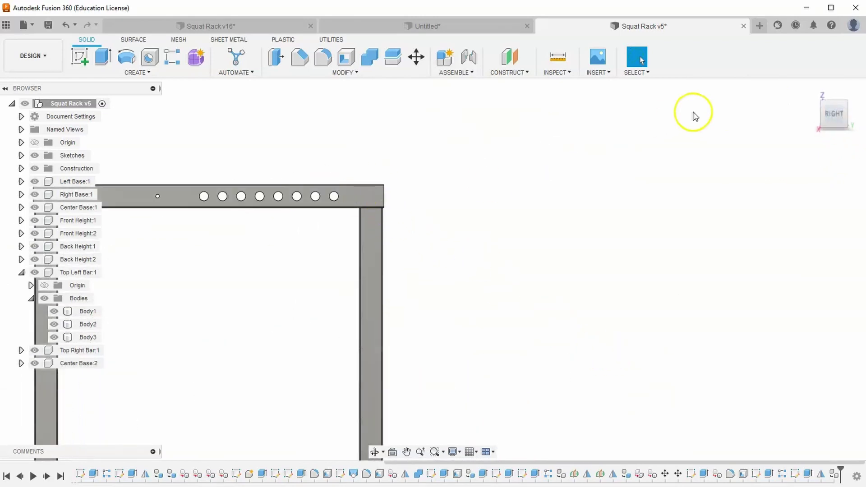
pyautogui.moveTo(836, 114); pyautogui.dragTo(506, 142)
pyautogui.scroll(3, 361, 112)
pyautogui.click(361, 112)
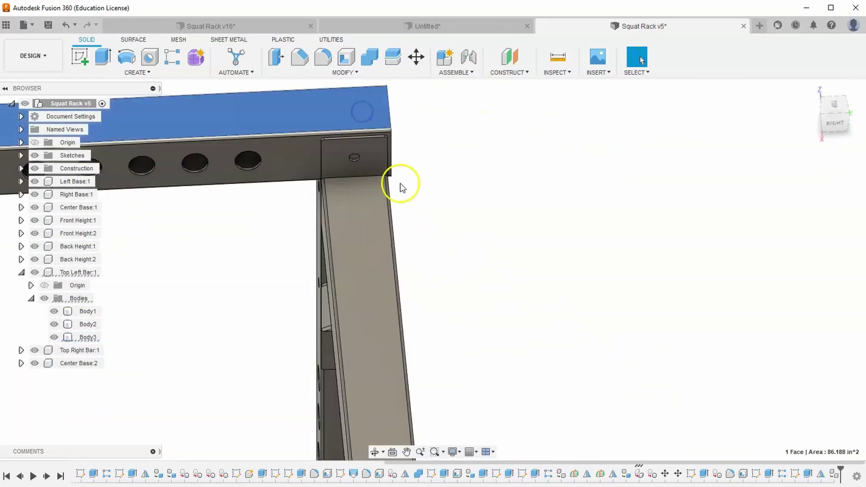
pyautogui.click(340, 110)
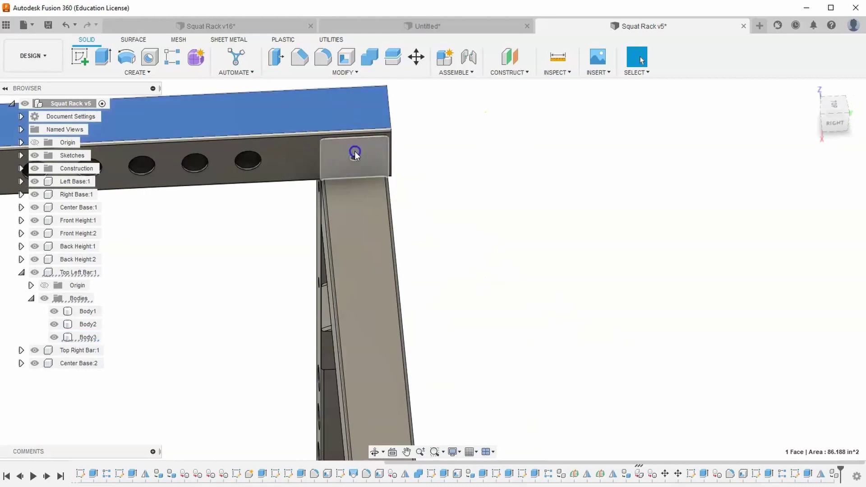
# - Create a sketch on the upper mounting plate's outer face at the rear corner, with the Slice display turned on
pyautogui.click(458, 161)
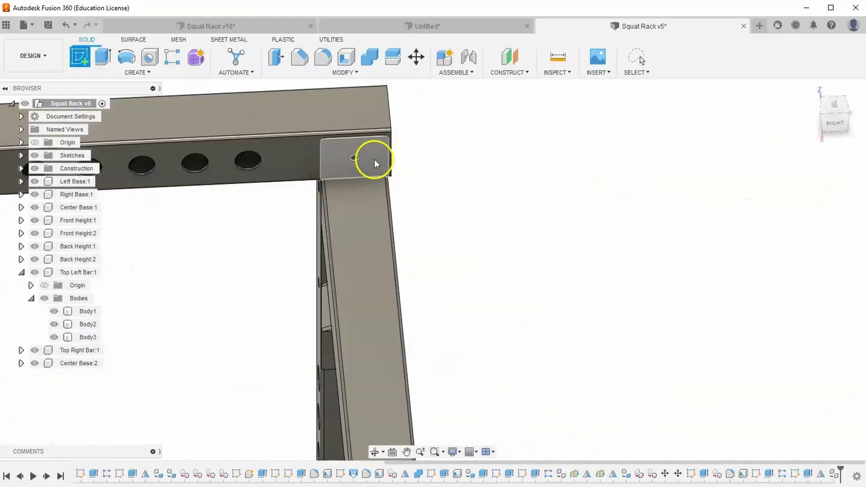
pyautogui.click(372, 155)
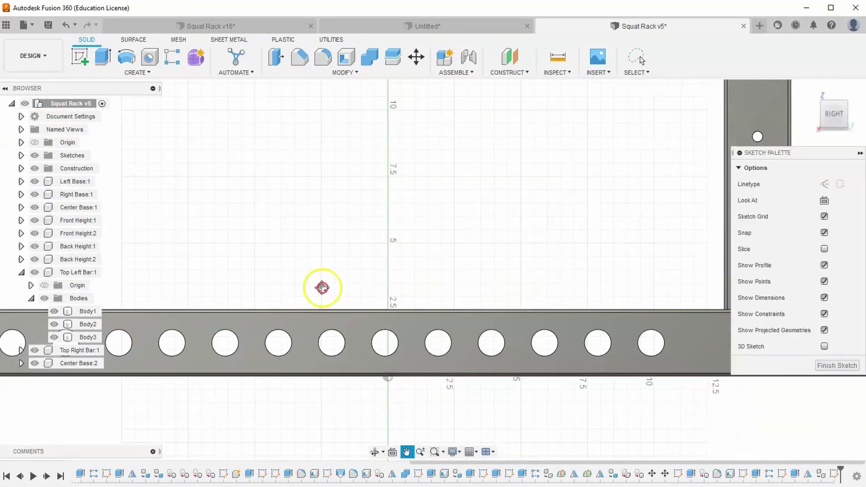
pyautogui.moveTo(455, 254); pyautogui.dragTo(391, 451, button='middle')
pyautogui.moveTo(512, 246); pyautogui.dragTo(406, 456, button='middle')
pyautogui.moveTo(440, 253); pyautogui.dragTo(406, 454, button='middle')
pyautogui.scroll(-5, 438, 254)
pyautogui.moveTo(439, 254); pyautogui.dragTo(420, 440, button='middle')
pyautogui.scroll(4, 422, 312)
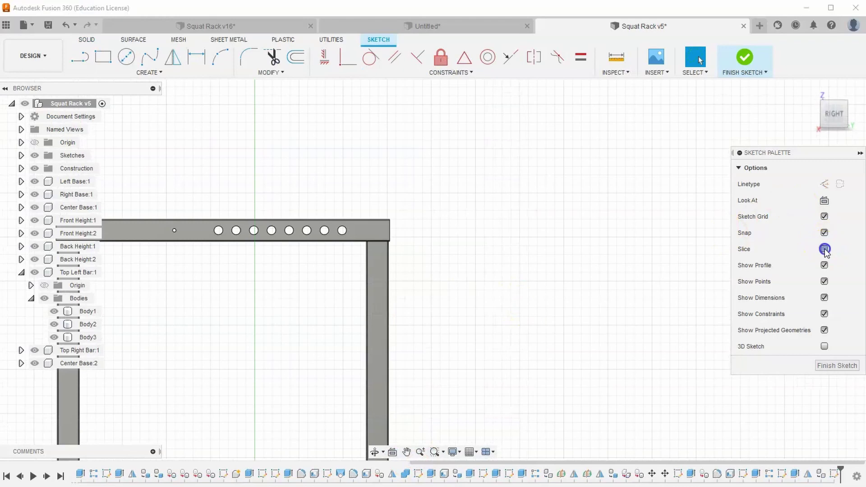
pyautogui.scroll(4, 367, 231)
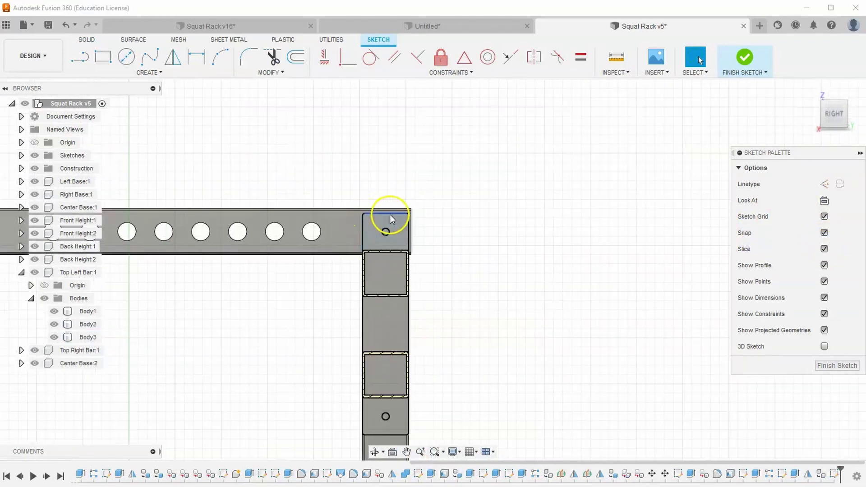
# - Project the hole circles of the upper and lower mounting plates into the sketch and finish it
pyautogui.press('p')
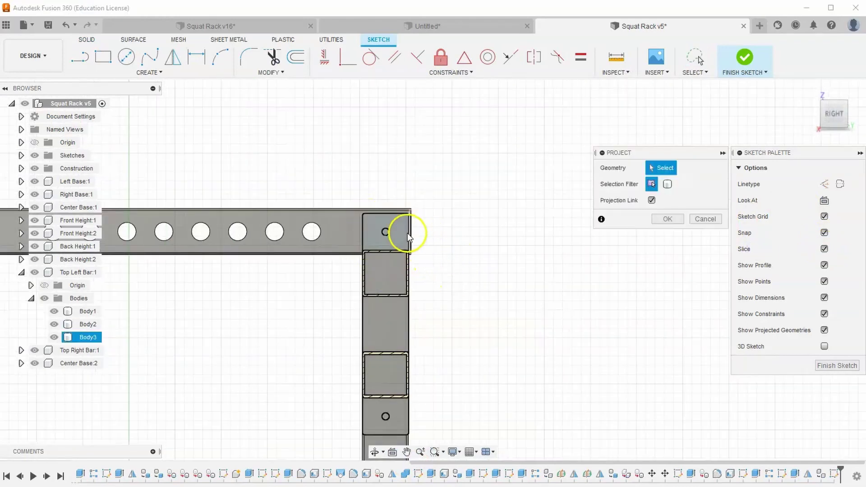
pyautogui.scroll(2, 393, 221)
pyautogui.scroll(2, 389, 228)
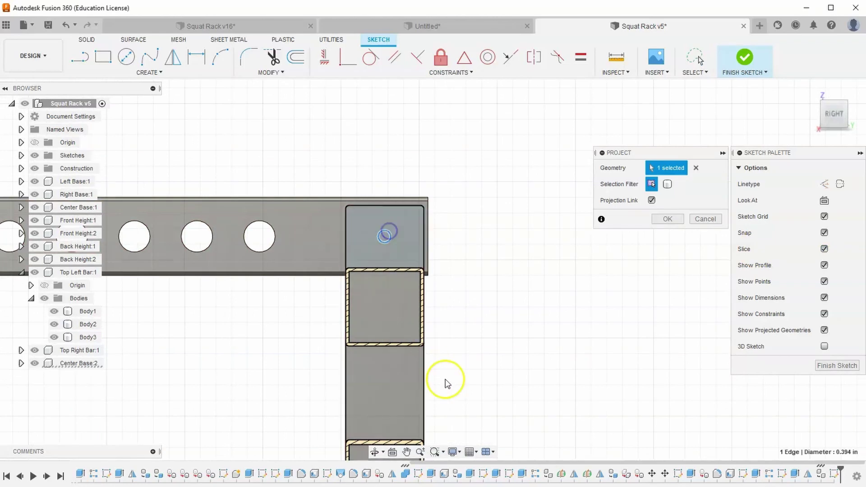
pyautogui.moveTo(452, 388); pyautogui.dragTo(382, 310, button='middle')
pyautogui.click(316, 300)
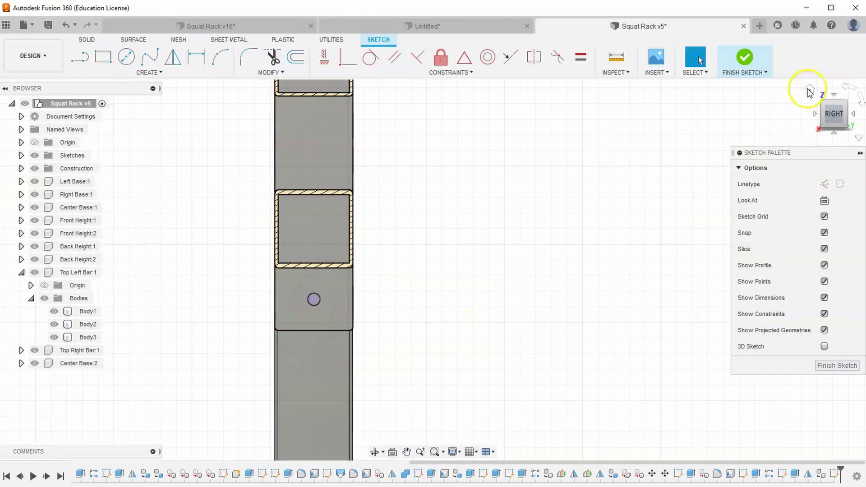
pyautogui.click(808, 89)
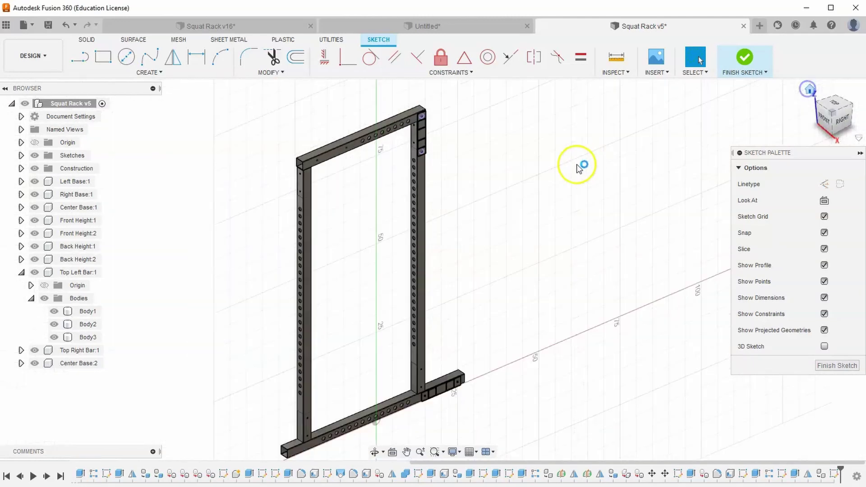
pyautogui.click(745, 63)
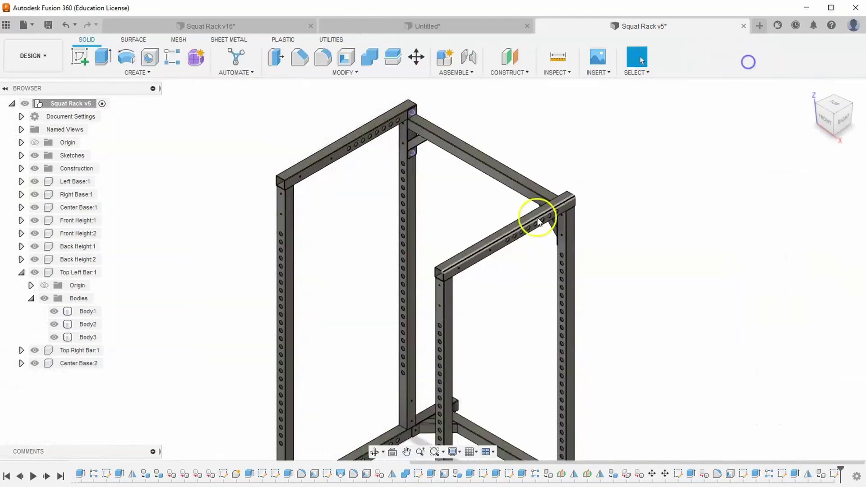
# - Set up an extrude cut of both projected hole circles with a distance of -15 in
pyautogui.click(104, 66)
pyautogui.scroll(5, 425, 127)
pyautogui.click(429, 131)
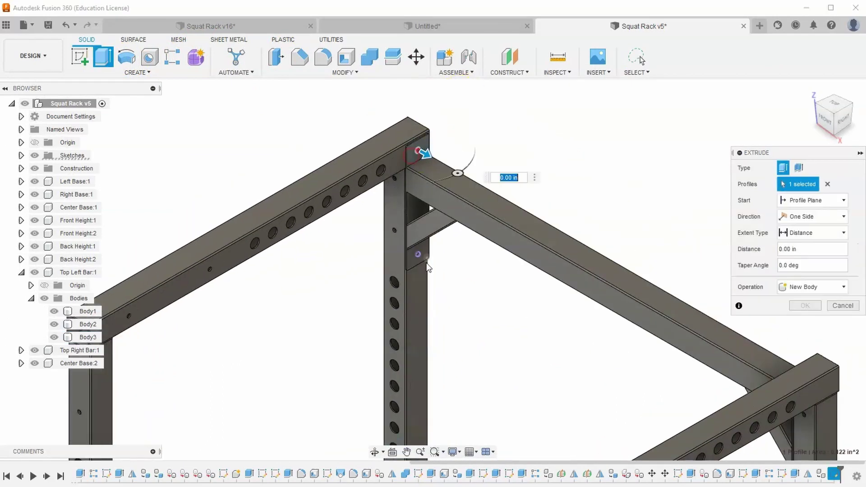
pyautogui.scroll(3, 419, 255)
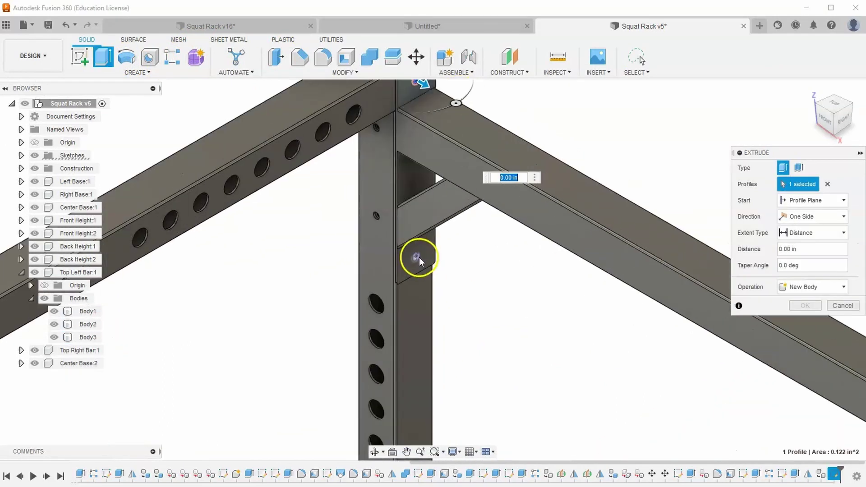
pyautogui.click(419, 256)
pyautogui.scroll(-5, 424, 252)
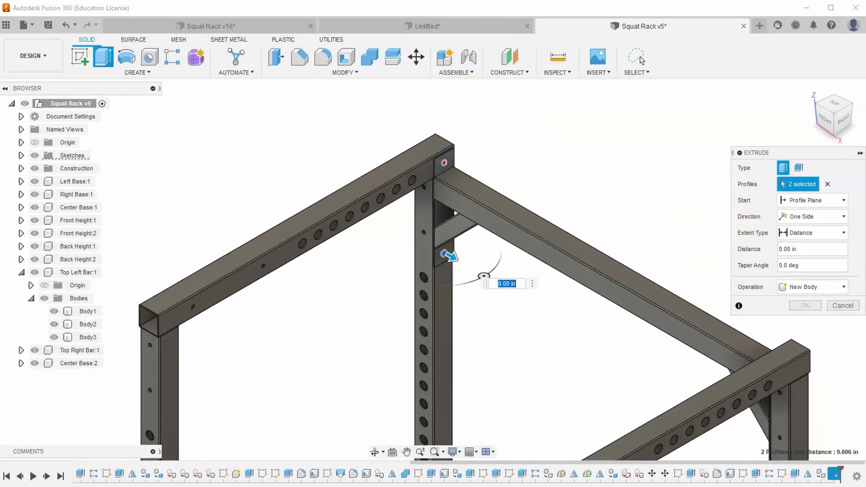
pyautogui.write('-15')
pyautogui.press('Return')
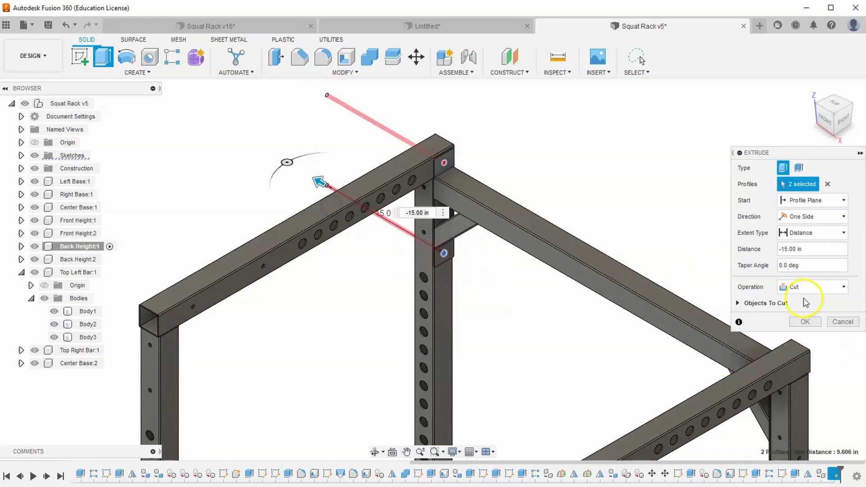
# - Make the hole cut symmetric with a distance of -61 in, cutting the back upright and both top bars
pyautogui.click(809, 238)
pyautogui.click(805, 218)
pyautogui.click(804, 255)
pyautogui.scroll(-2, 600, 289)
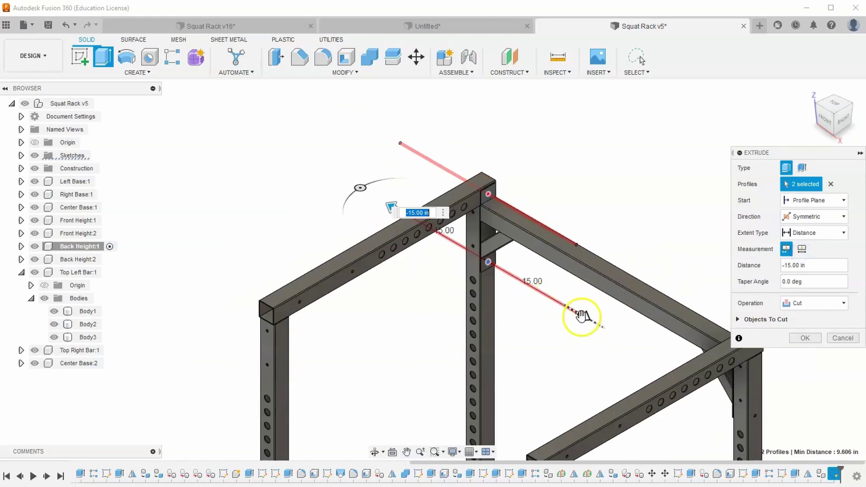
pyautogui.moveTo(582, 316); pyautogui.dragTo(863, 445)
pyautogui.moveTo(769, 417); pyautogui.dragTo(586, 280, button='middle')
pyautogui.scroll(-1, 586, 279)
pyautogui.scroll(-1, 661, 296)
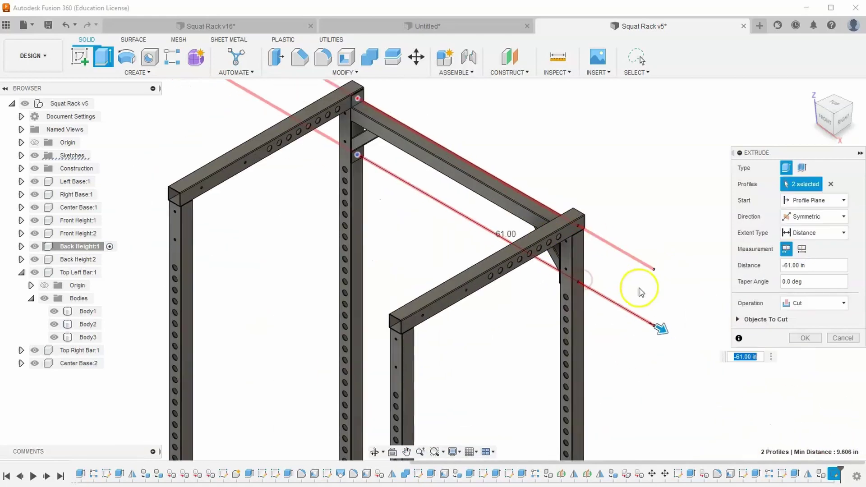
pyautogui.click(738, 319)
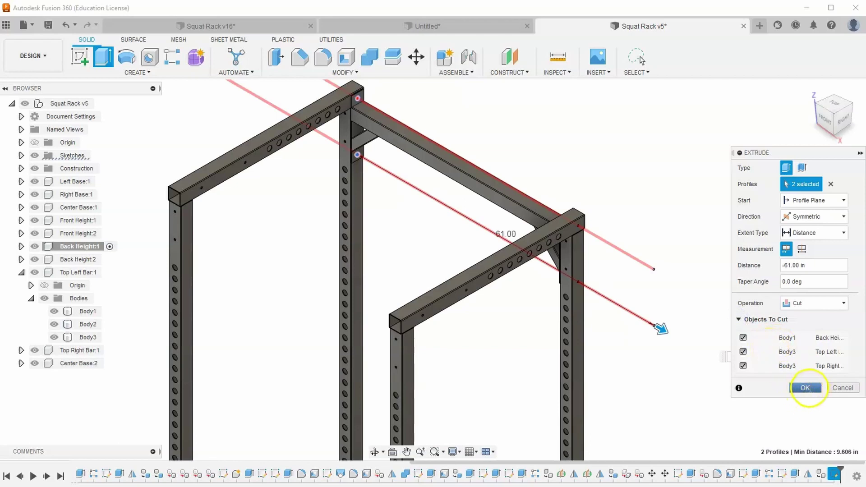
pyautogui.click(803, 389)
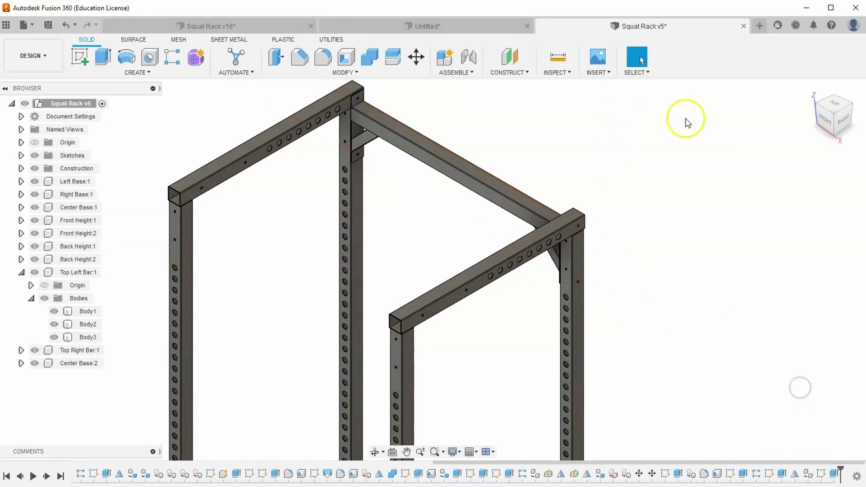
# - Inspect the new bolt holes in the back uprights and top bars, and save the design
pyautogui.click(842, 126)
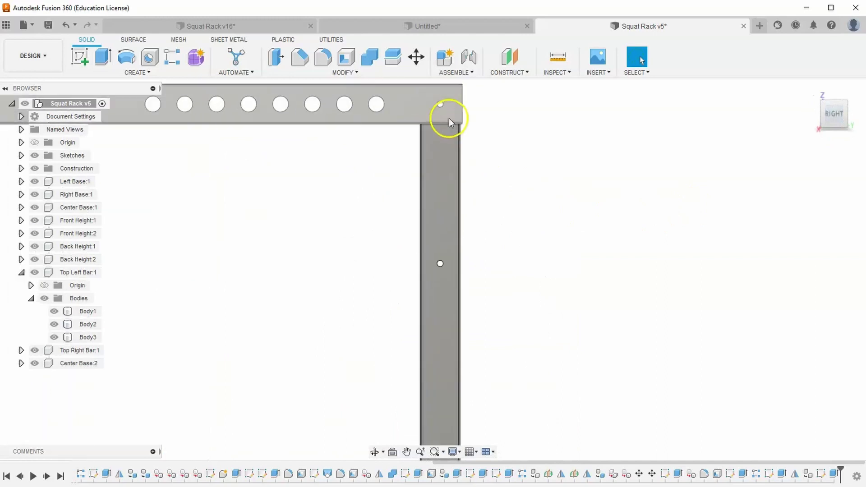
pyautogui.click(802, 91)
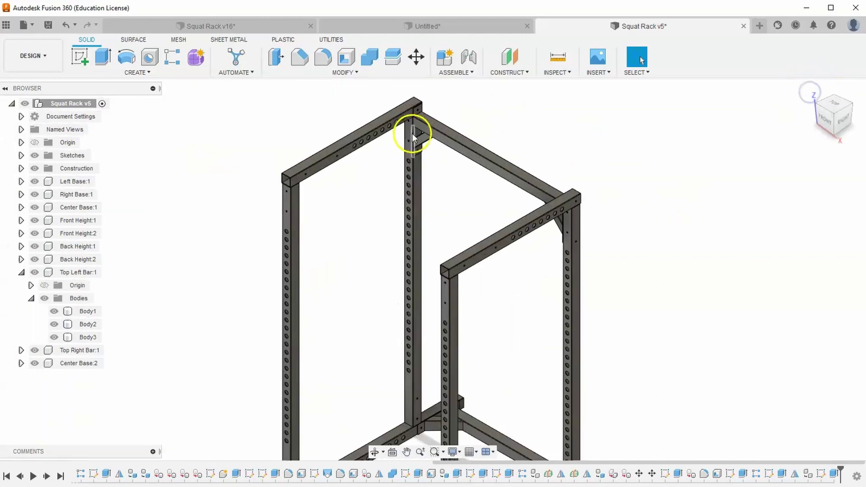
pyautogui.scroll(5, 413, 122)
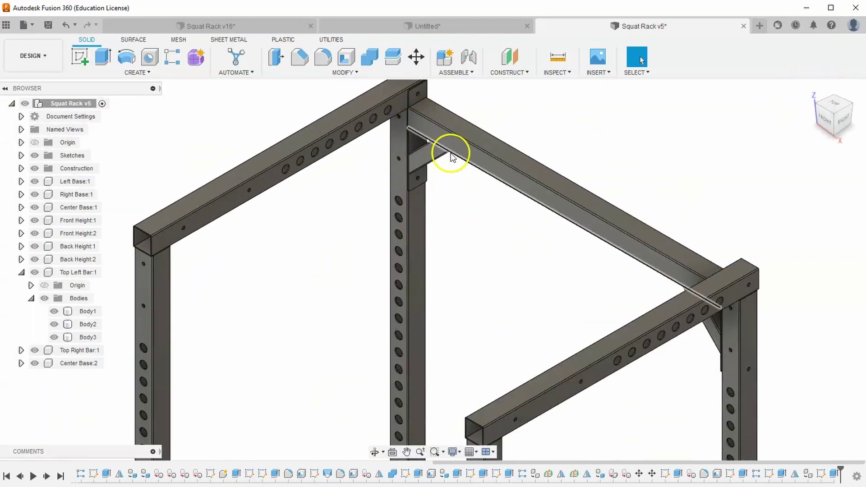
pyautogui.click(387, 175)
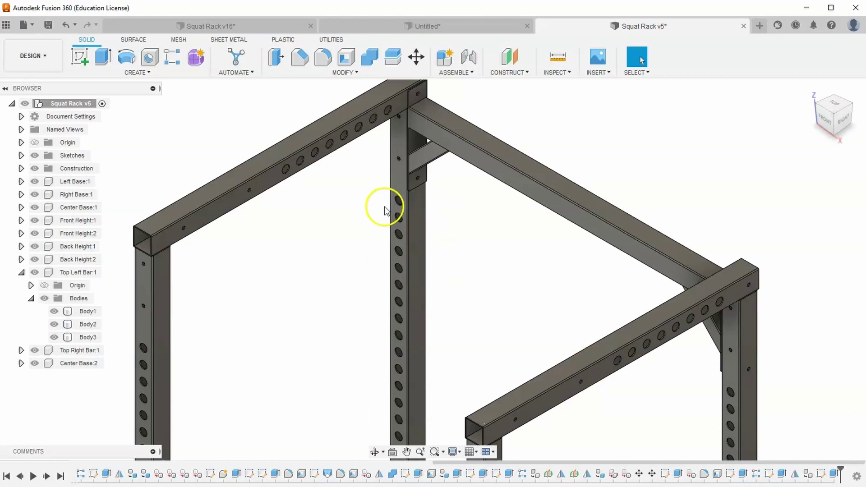
pyautogui.scroll(-2, 436, 266)
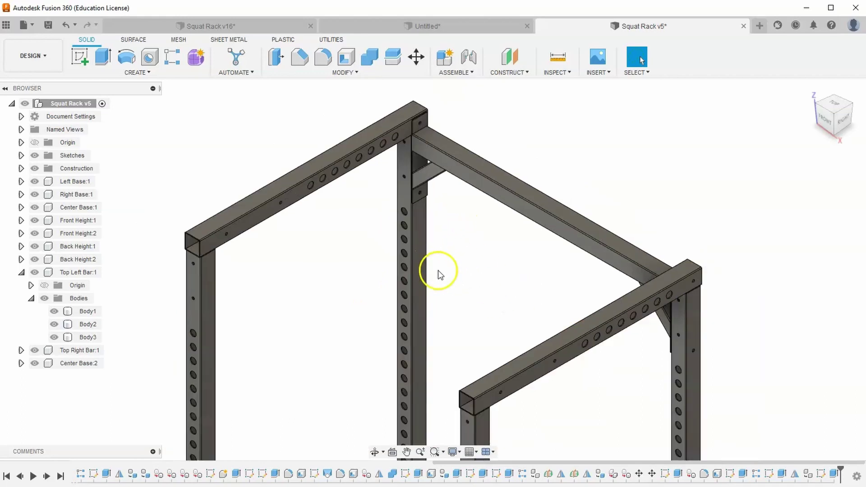
pyautogui.moveTo(448, 282); pyautogui.dragTo(406, 253, button='middle')
pyautogui.click(48, 26)
pyautogui.click(445, 277)
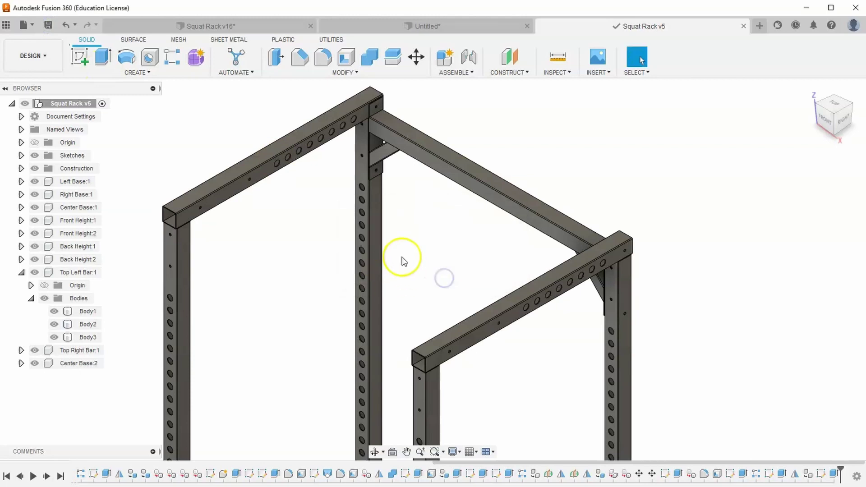